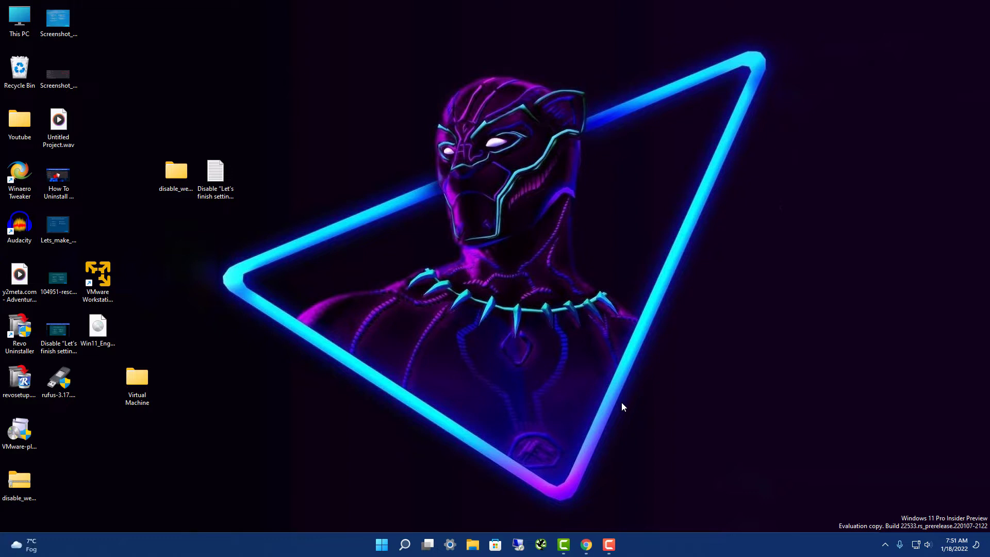
Search for "rufus download" in a new Chrome tab and open the official rufus.ie website
left_click(586, 546)
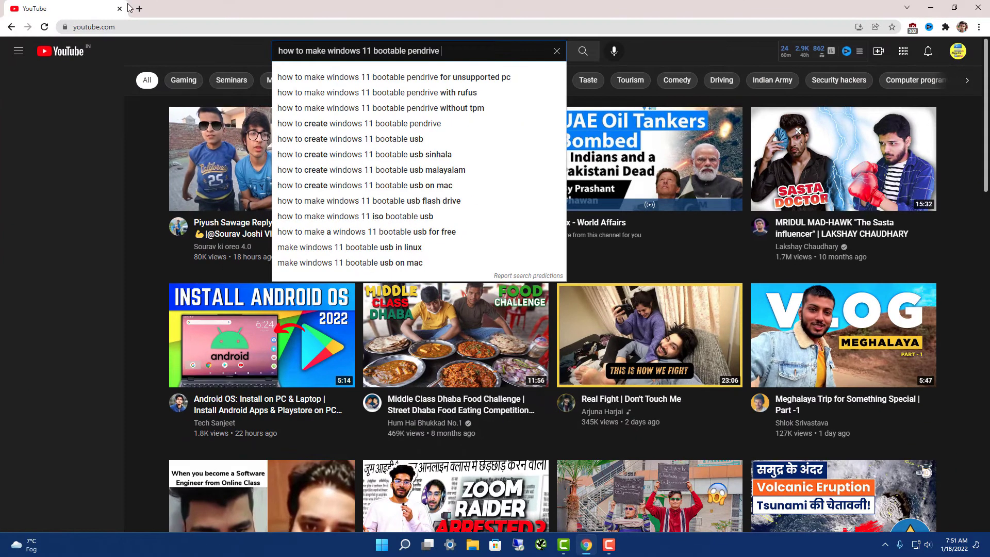
left_click(139, 9)
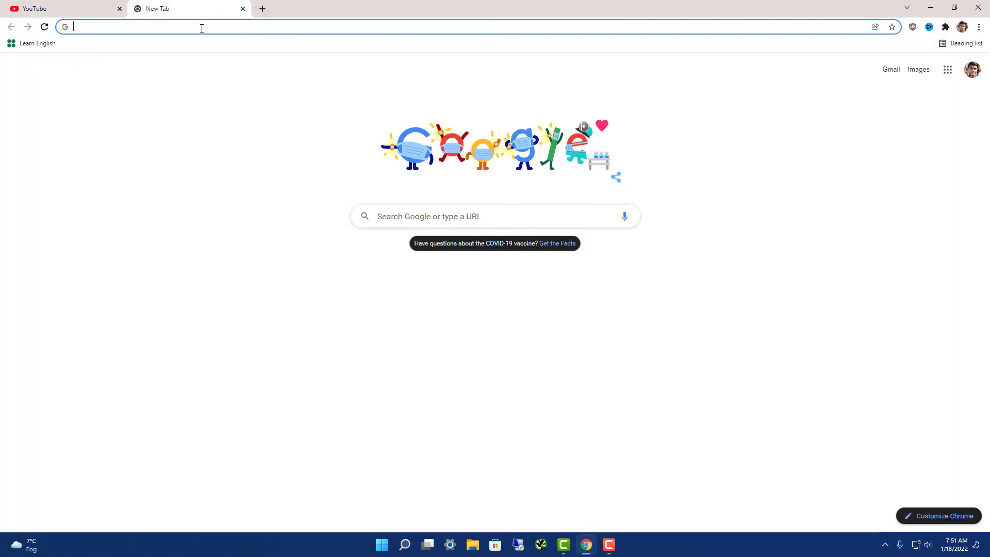
type("rufus download")
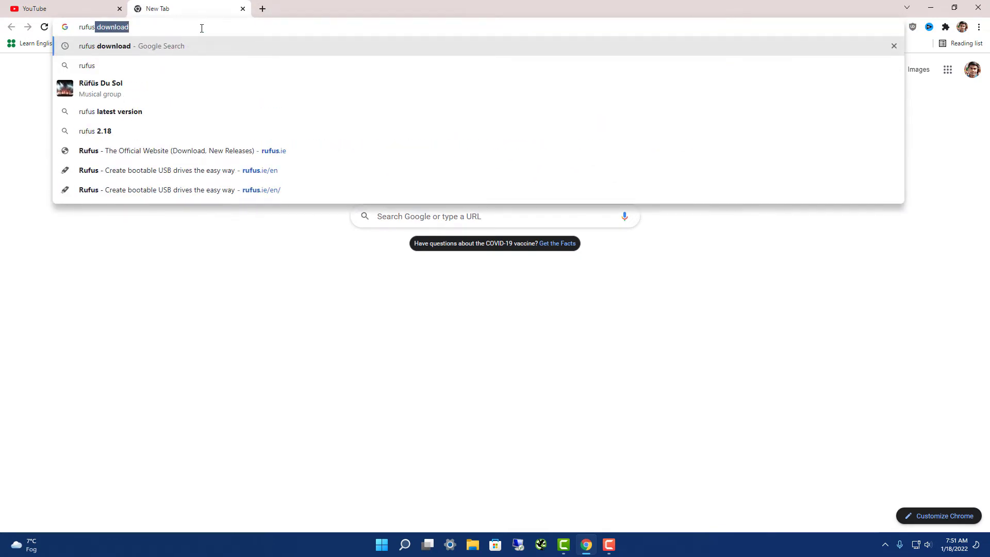
key("Return")
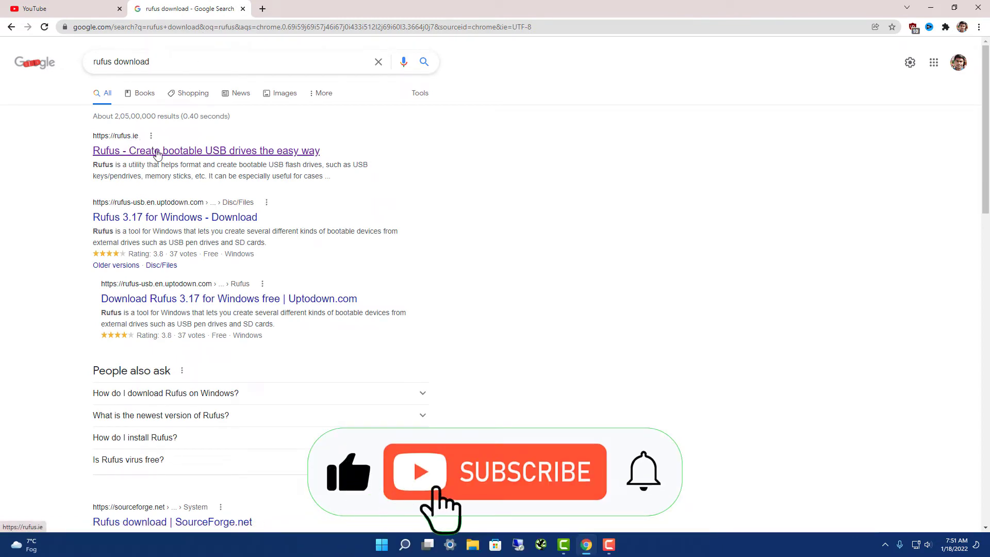
left_click(164, 150)
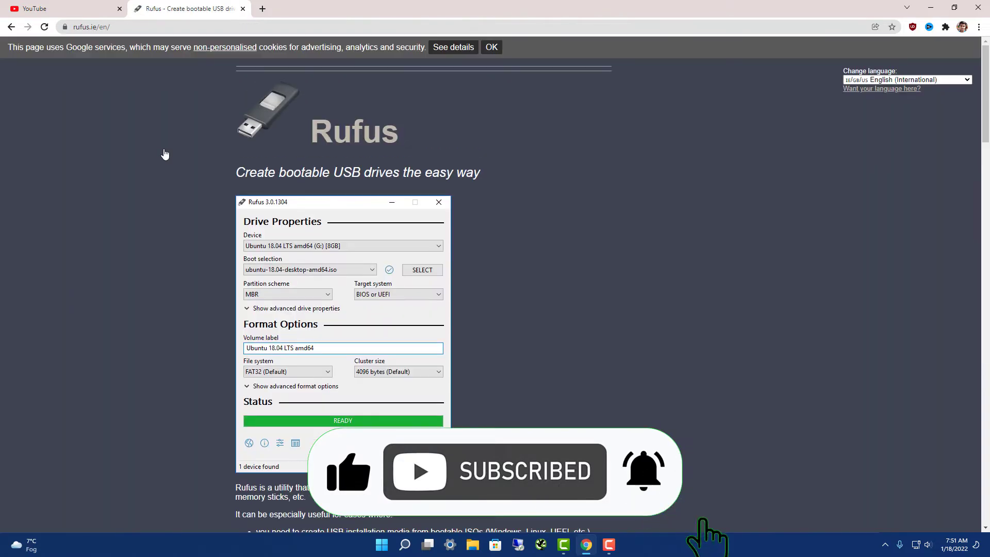
Download Rufus 3.17 to the Desktop as rufus-3.17 (1).exe and minimize the browser
scroll(477, 189, "down", 10)
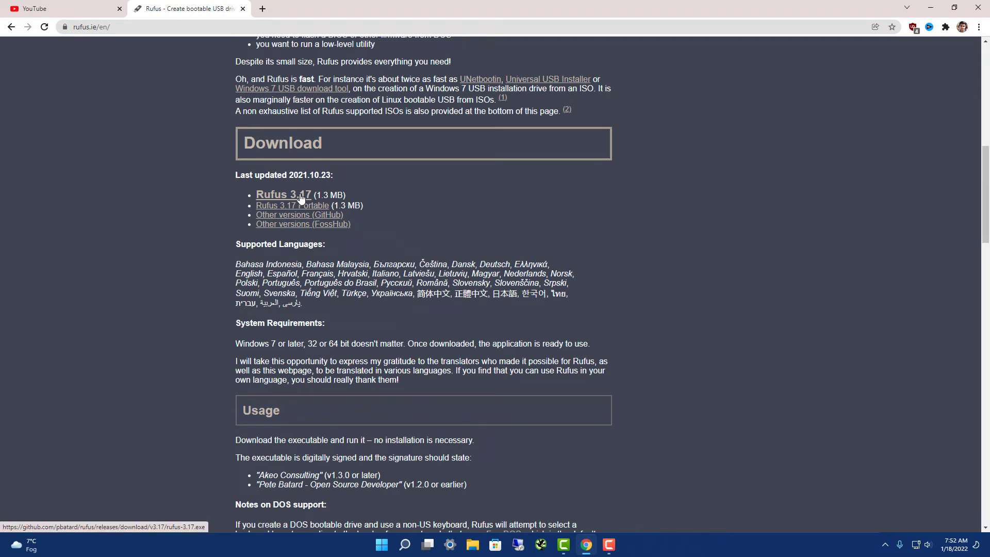
left_click(302, 196)
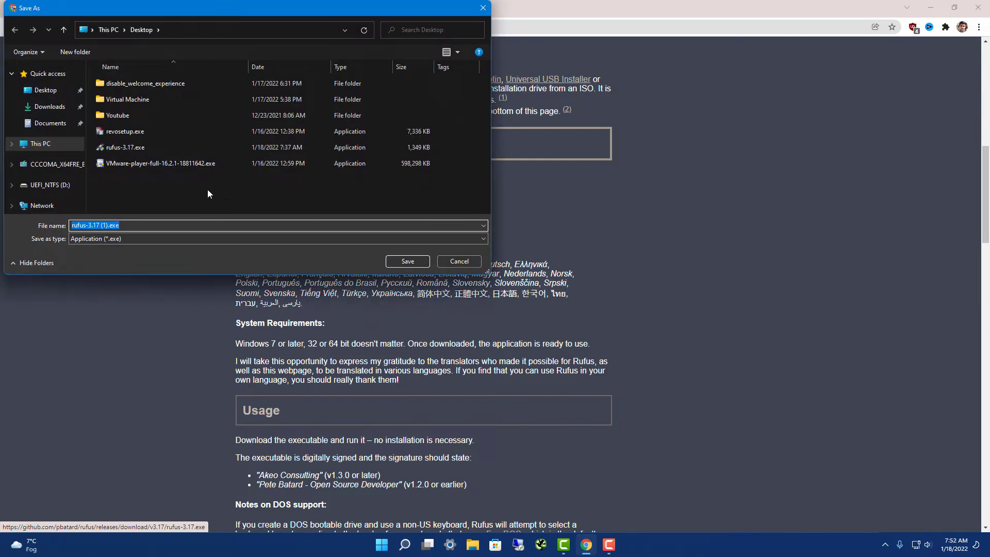
left_click(52, 91)
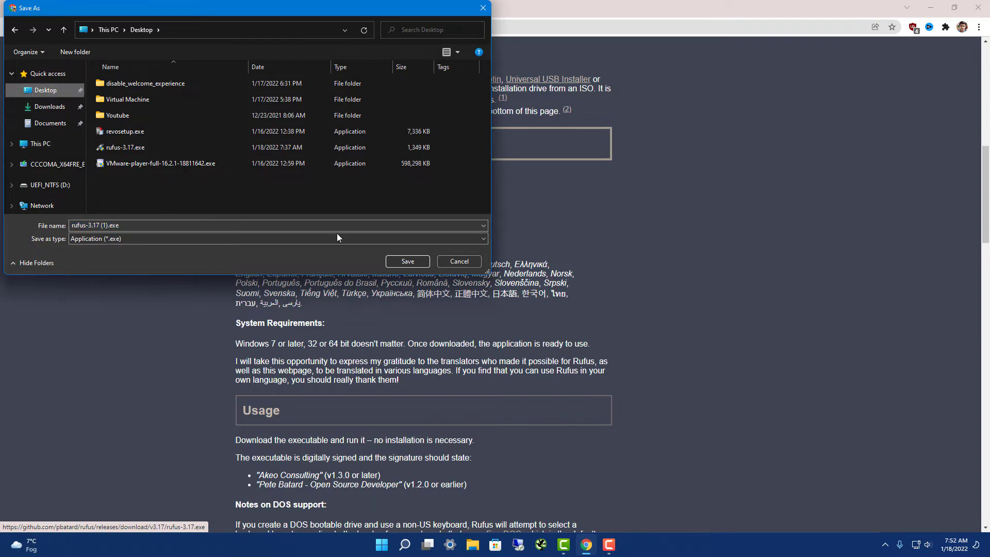
left_click(403, 261)
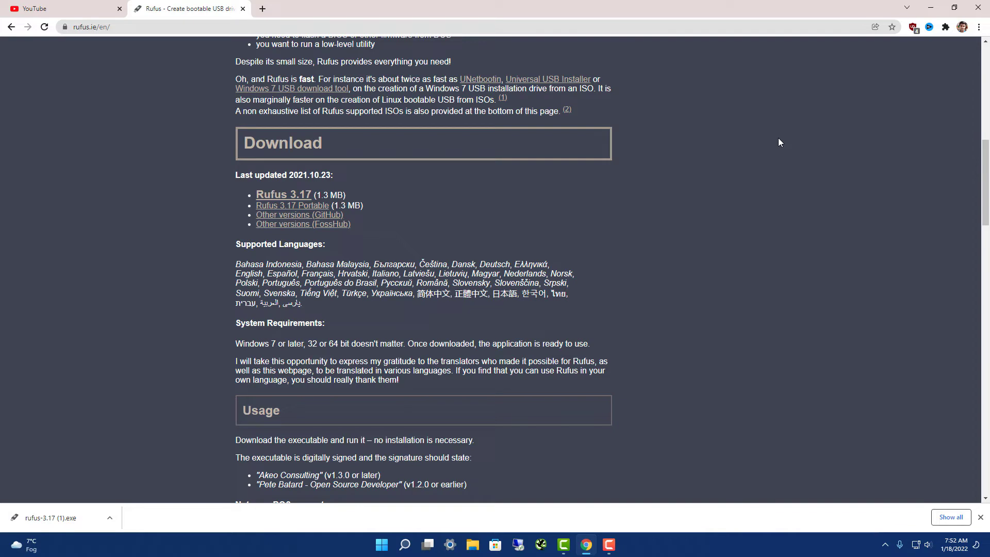
left_click(930, 9)
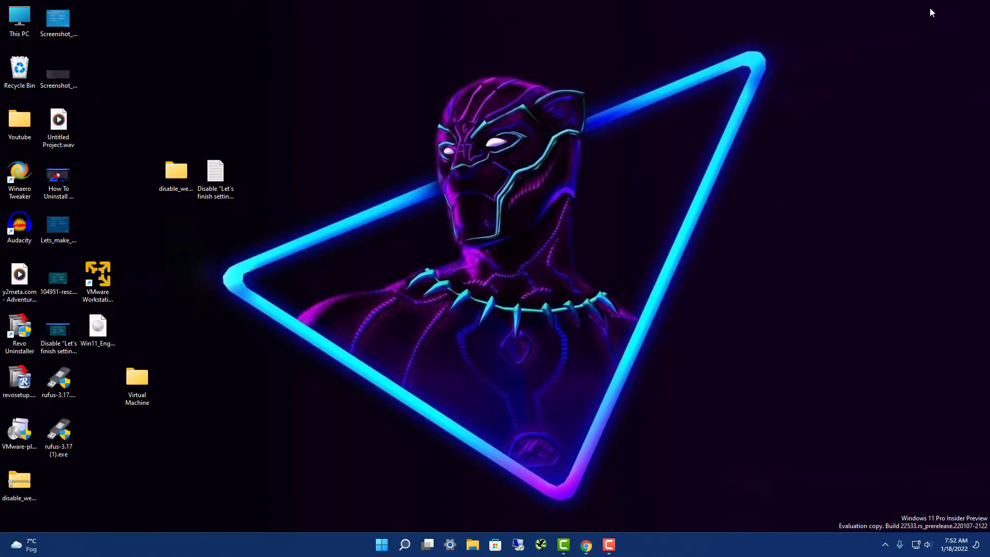
Rearrange the desktop icons so the Windows 11 ISO and rufus-3.17.exe stand together, apart from the other files and folders
left_click_drag(100, 330, 263, 281)
left_click_drag(254, 155, 145, 221)
left_click(189, 296)
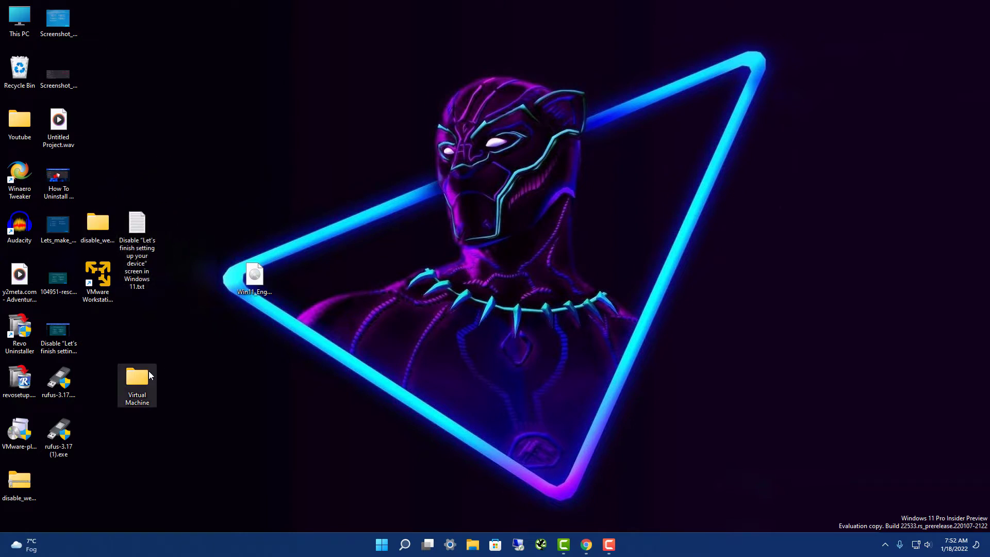
left_click_drag(148, 370, 71, 477)
left_click_drag(64, 405, 267, 334)
left_click(343, 295)
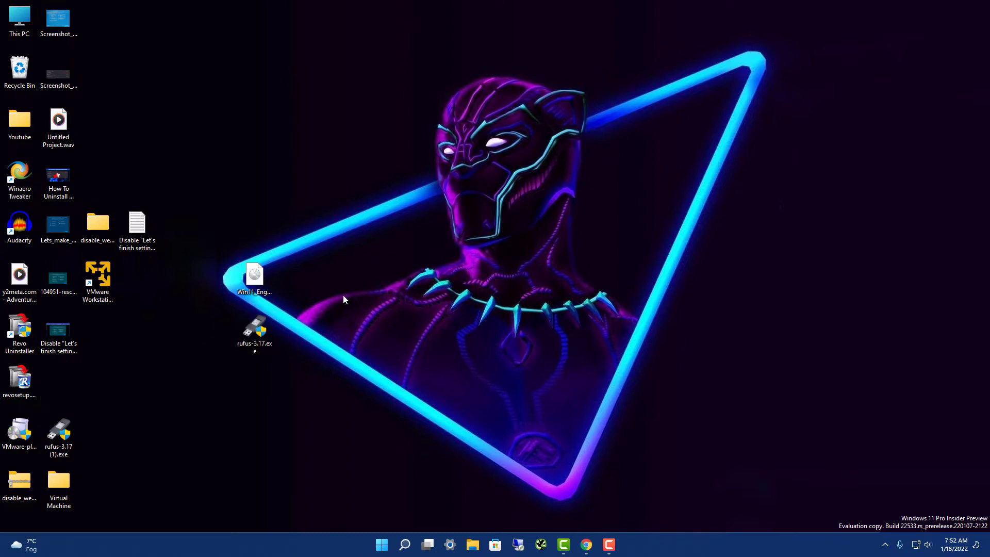
Run rufus-3.17.exe from the desktop as administrator and move its window slightly up
right_click(254, 331)
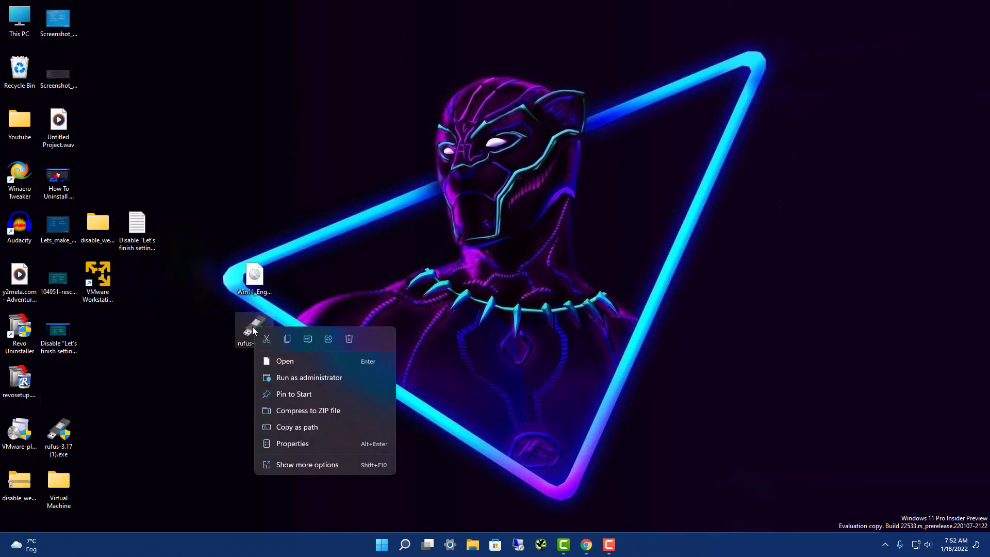
left_click(312, 378)
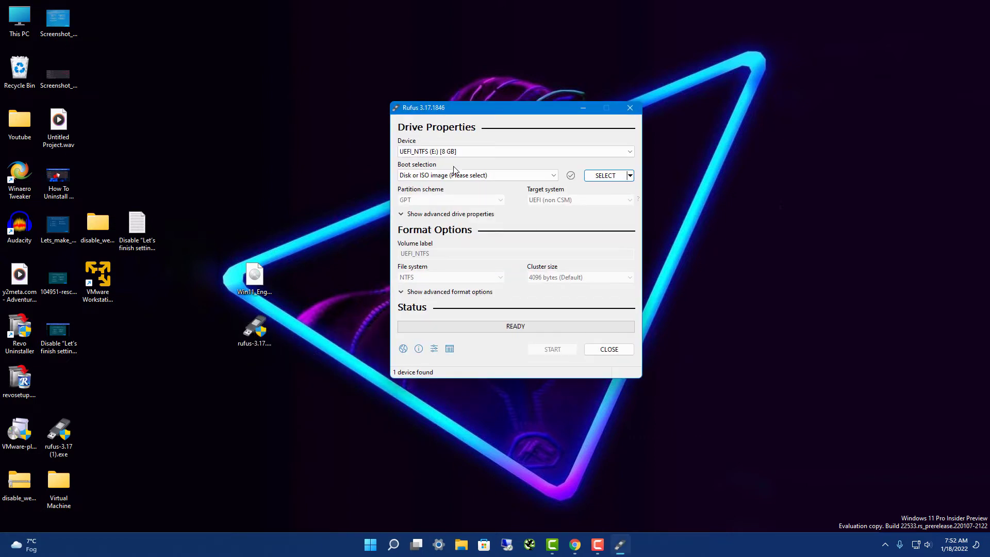
left_click_drag(490, 110, 488, 90)
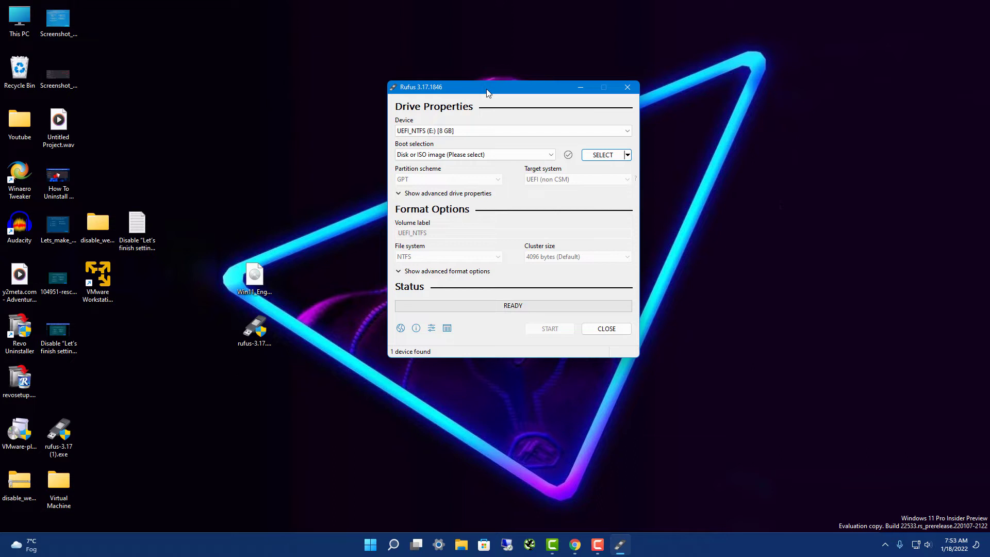
Check the USB drive among the devices and drives in This PC, and return to Rufus
double_click(515, 129)
double_click(20, 18)
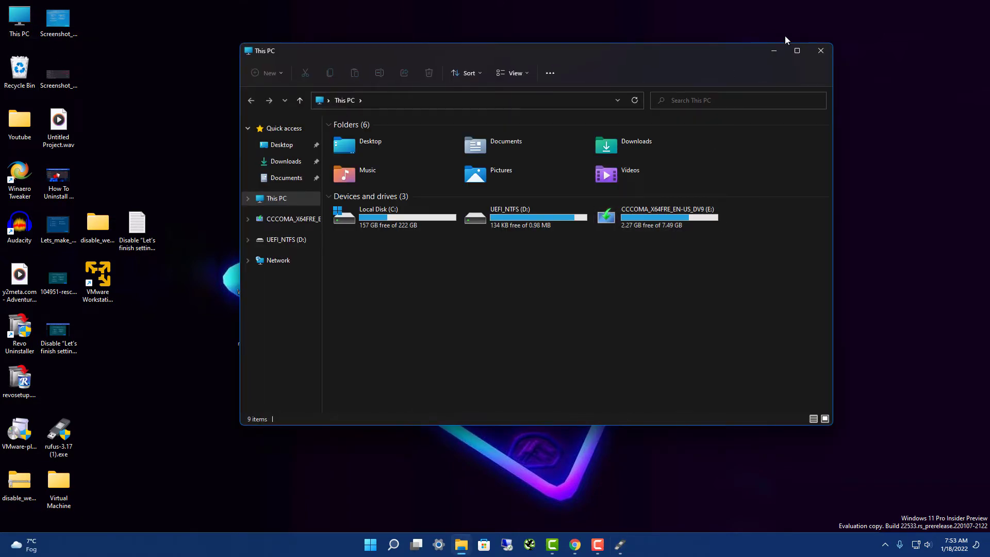
left_click(825, 54)
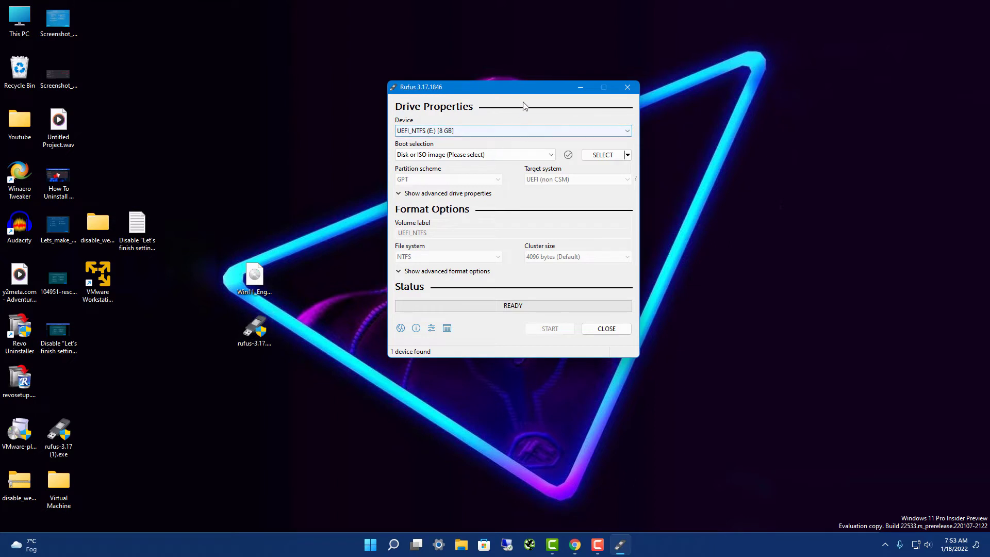
left_click_drag(522, 93, 524, 100)
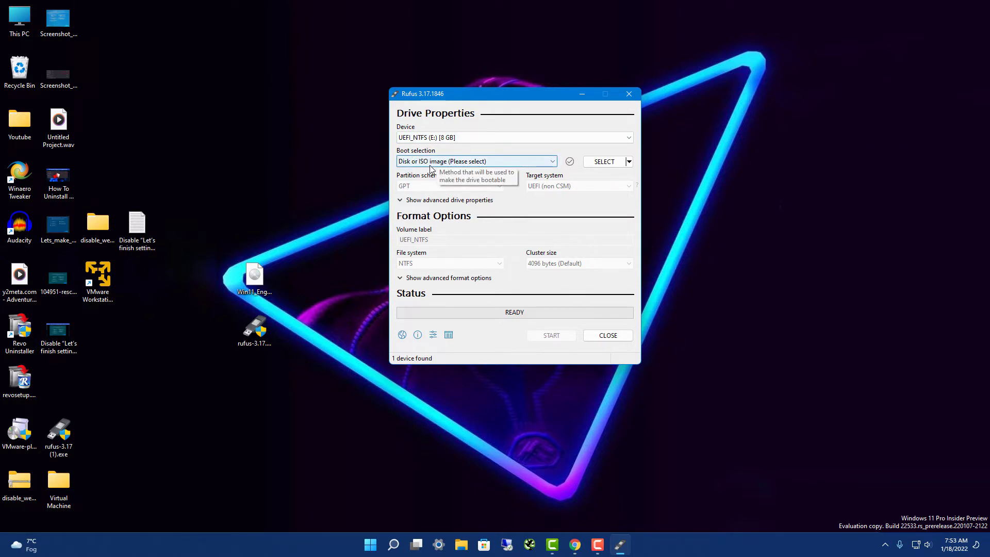
Load Win11_English_x64v1.iso from the Desktop as the boot image
left_click(604, 163)
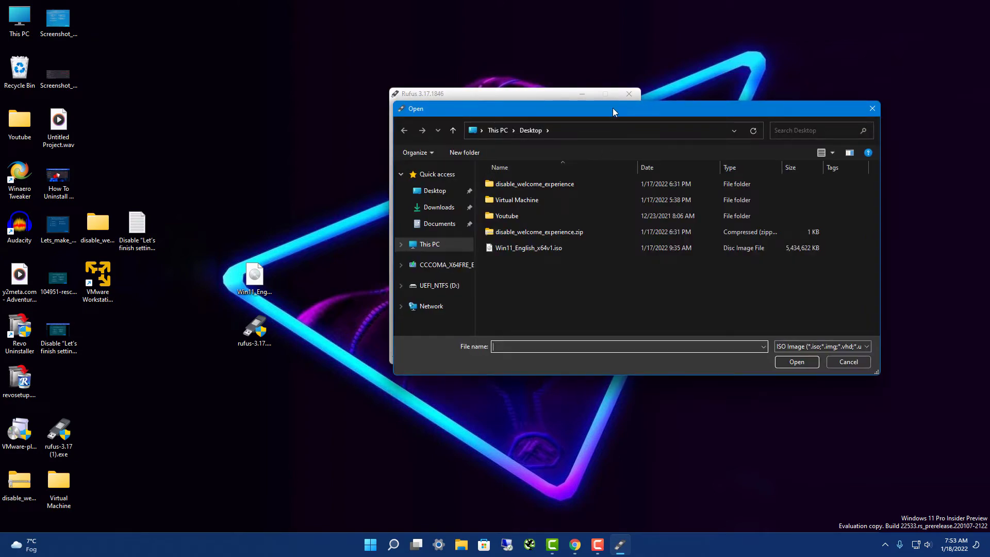
left_click_drag(612, 107, 555, 83)
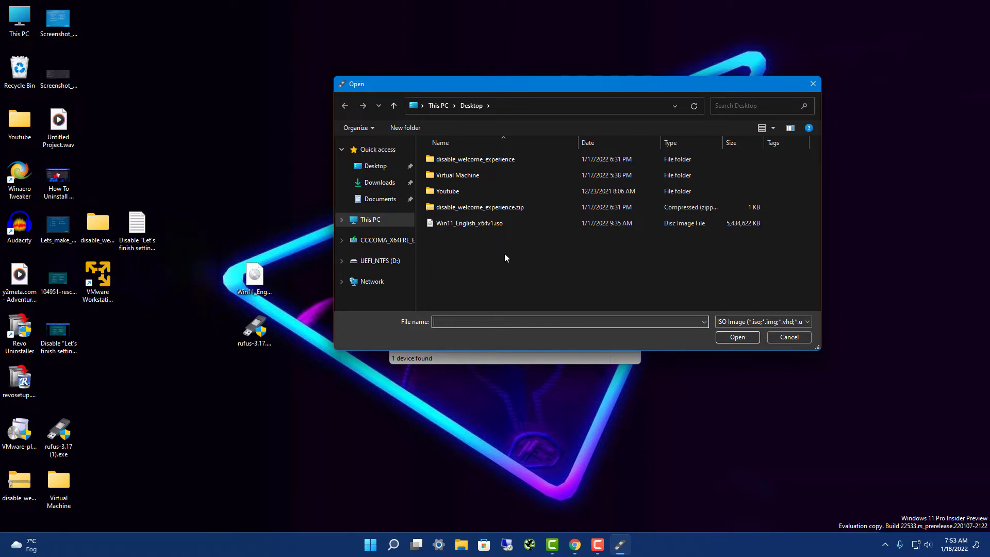
left_click(381, 168)
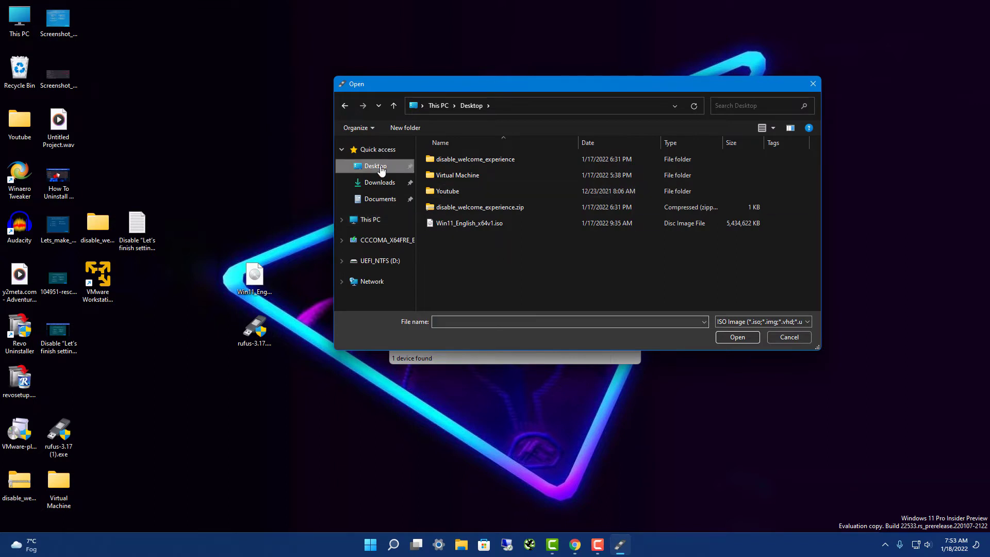
left_click(475, 225)
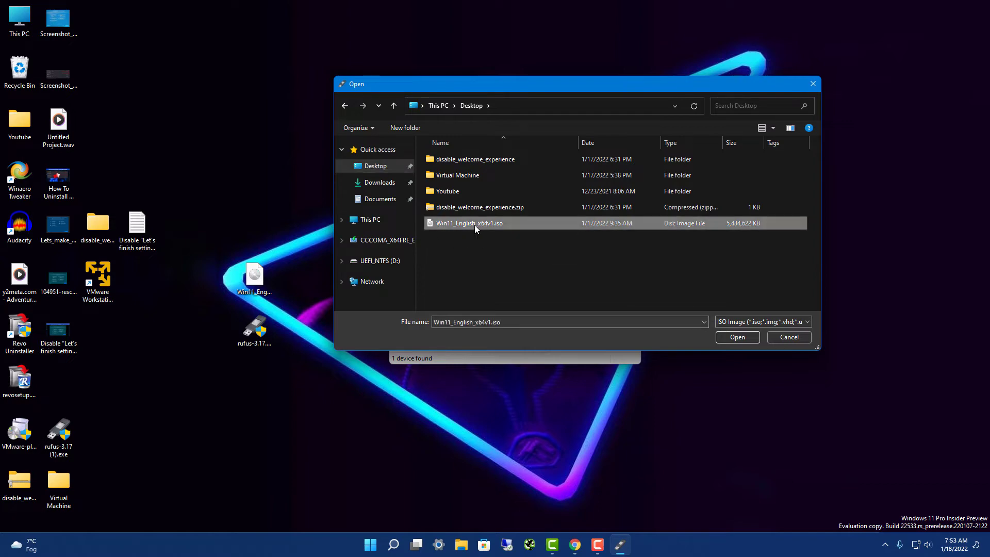
left_click(736, 337)
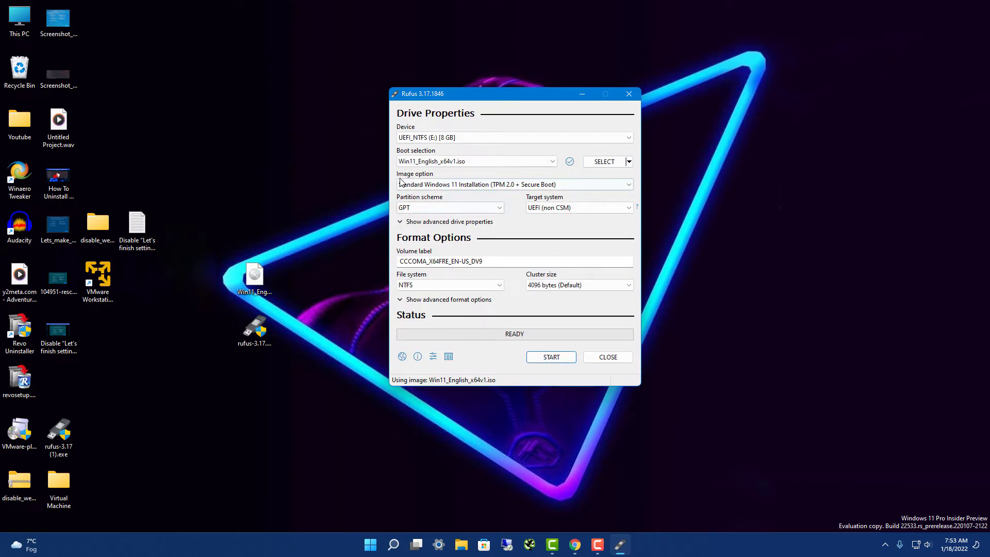
Review the partition scheme options and keep GPT selected
mouse_move(407, 190)
left_click(503, 209)
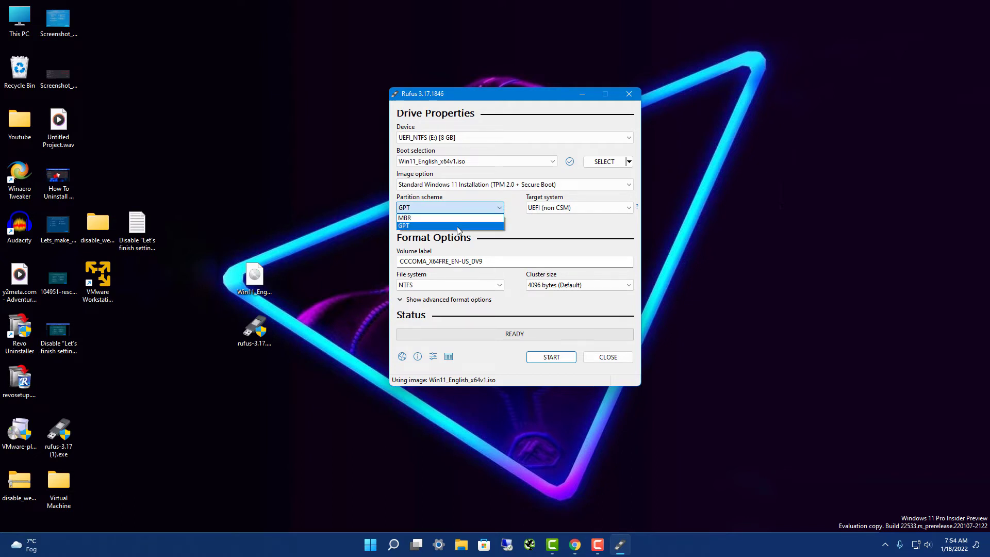
left_click(513, 226)
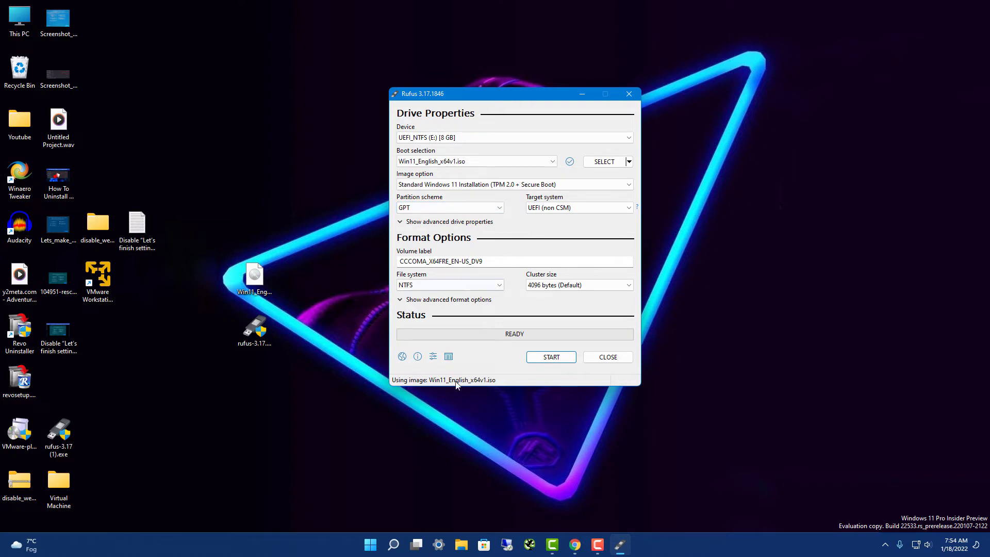
Search Windows for "disk manag" and open Create and format hard disk partitions
left_click(392, 549)
type("di")
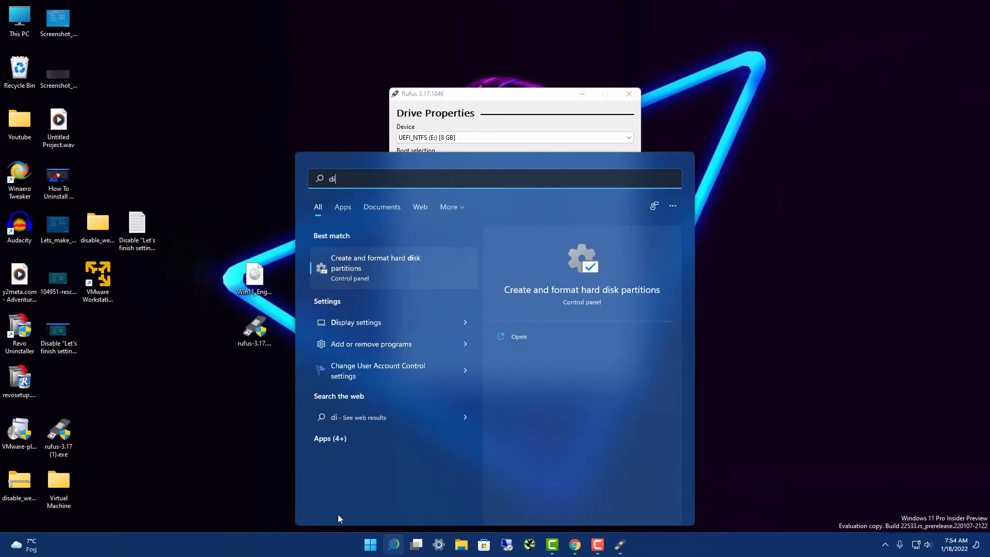
type("sk manaf")
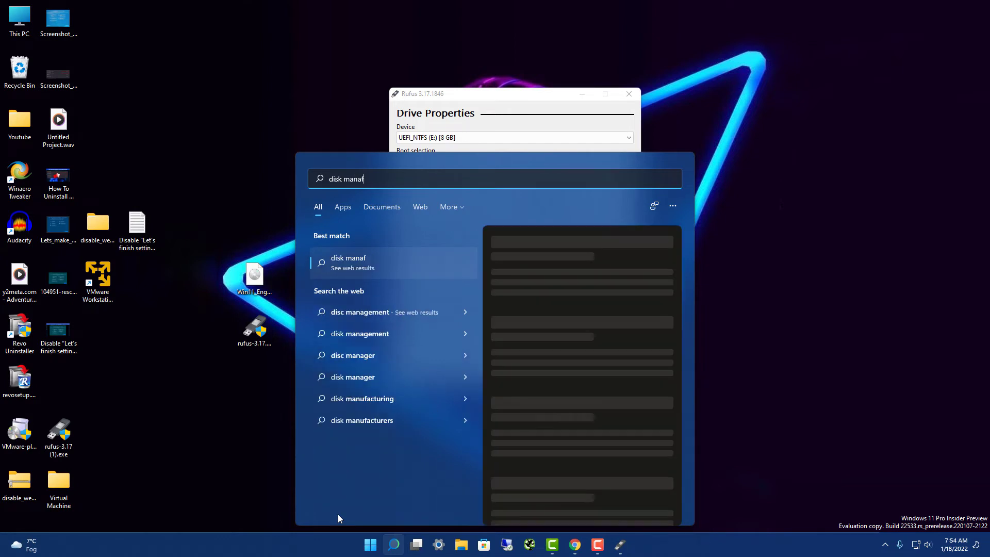
key("BackSpace")
type("g")
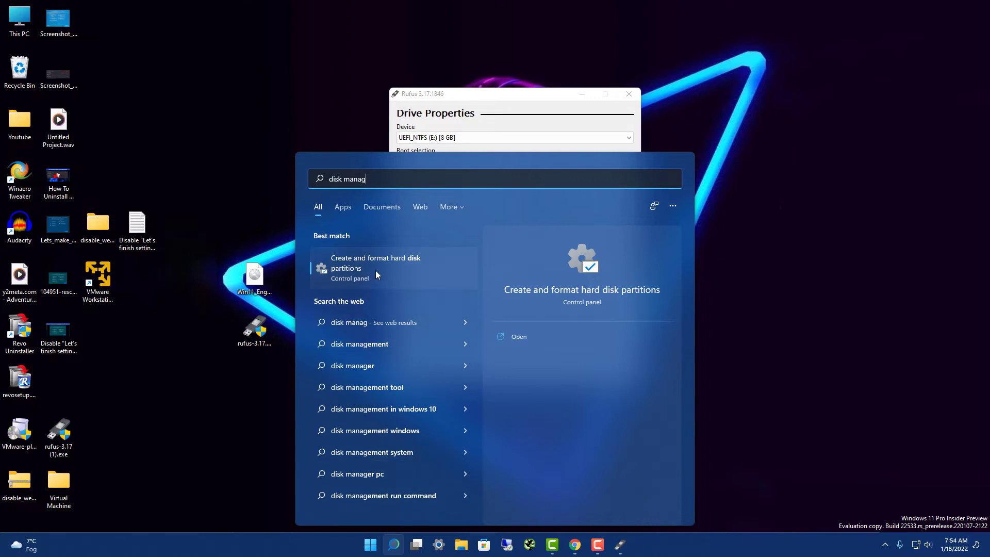
left_click(515, 334)
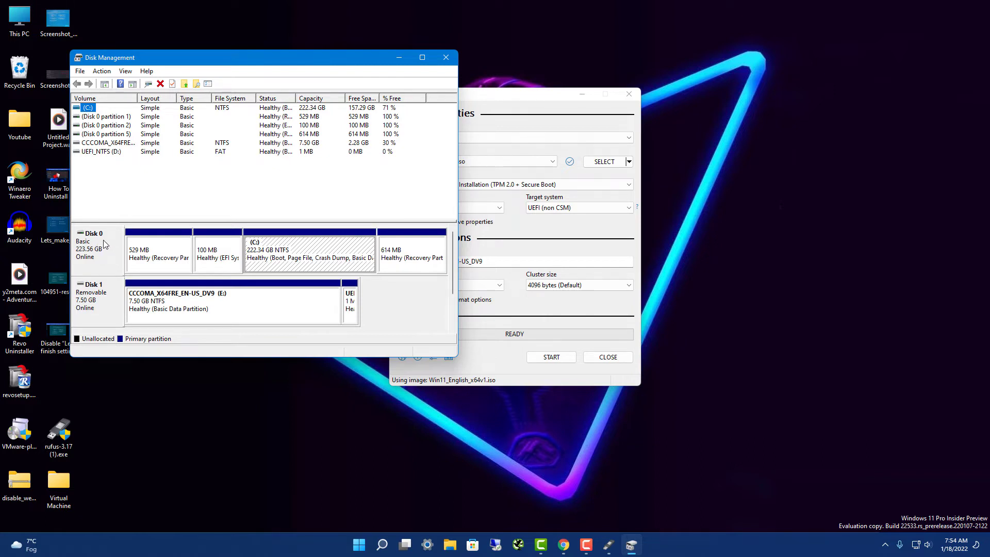
Open the properties of Disk 0 and examine the partition style in its volume information
left_click(277, 257)
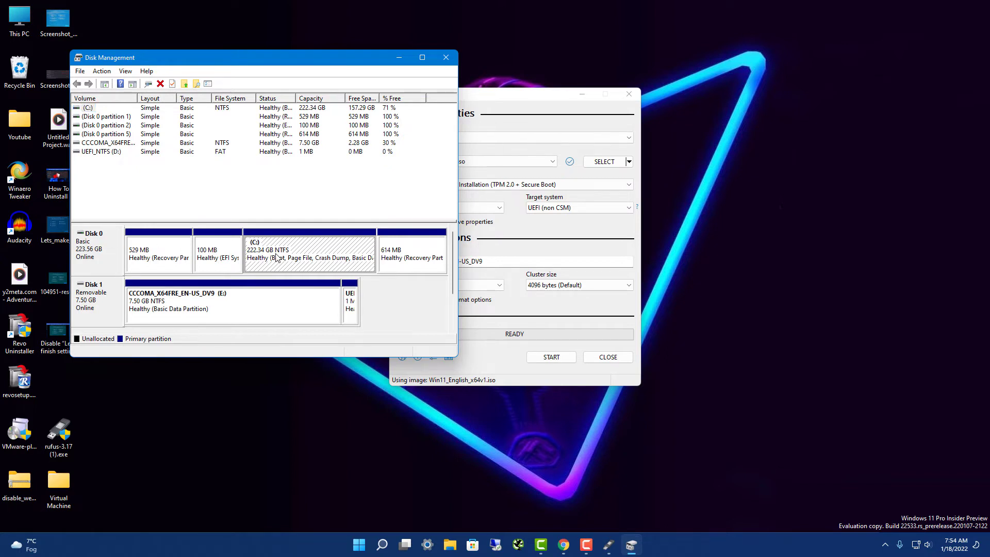
right_click(107, 243)
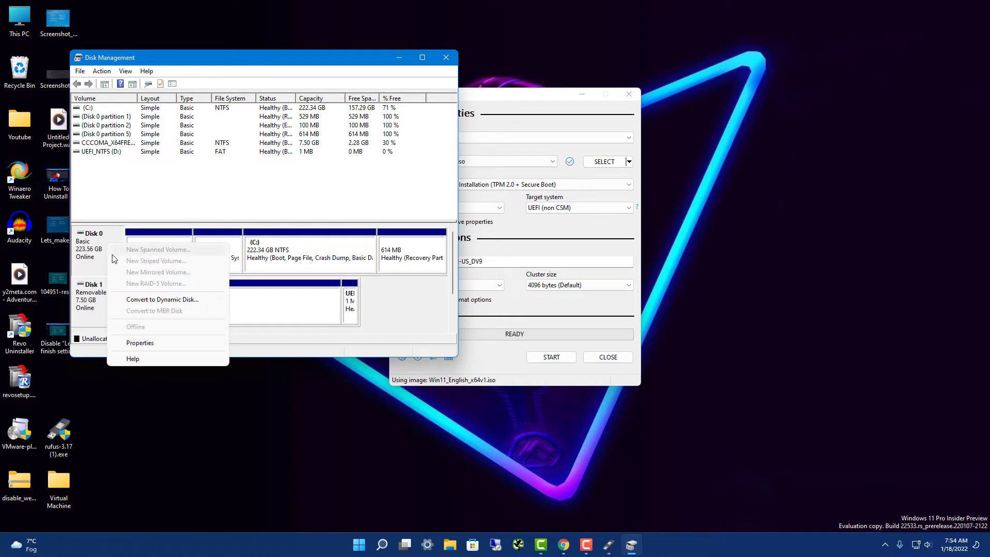
left_click(144, 343)
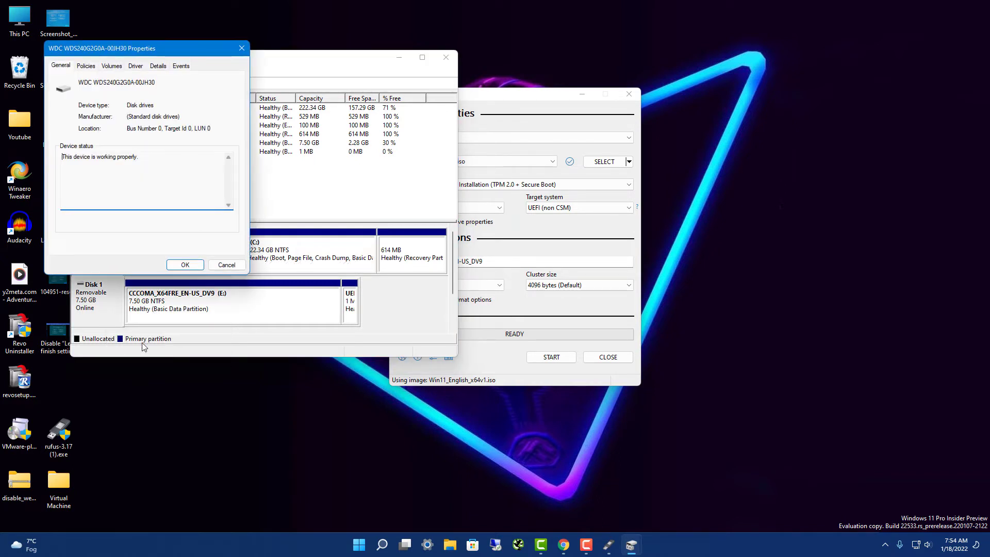
left_click(112, 65)
left_click_drag(153, 85, 185, 109)
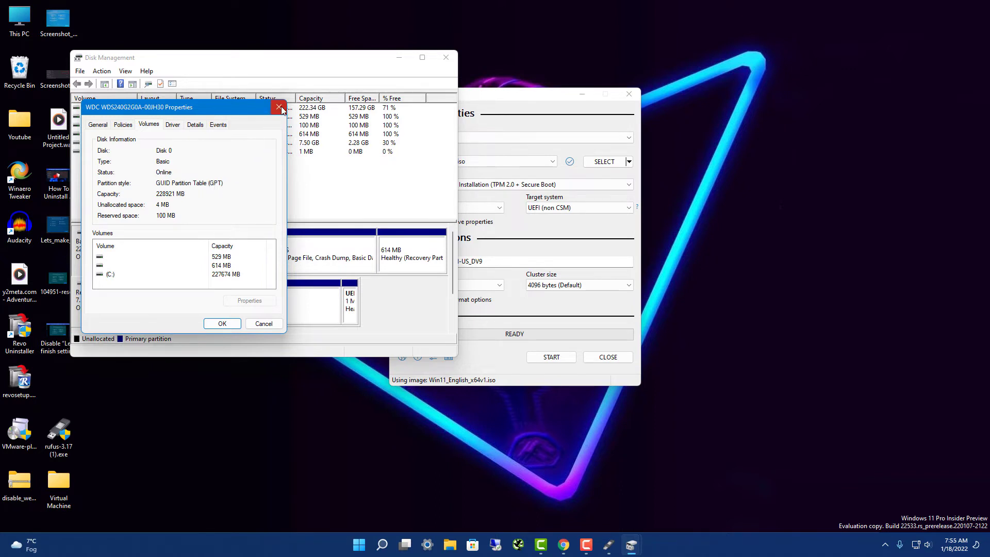
Move the Rufus window beside the disk properties and compare its partition scheme options with the disk's partition style
left_click_drag(509, 98, 579, 96)
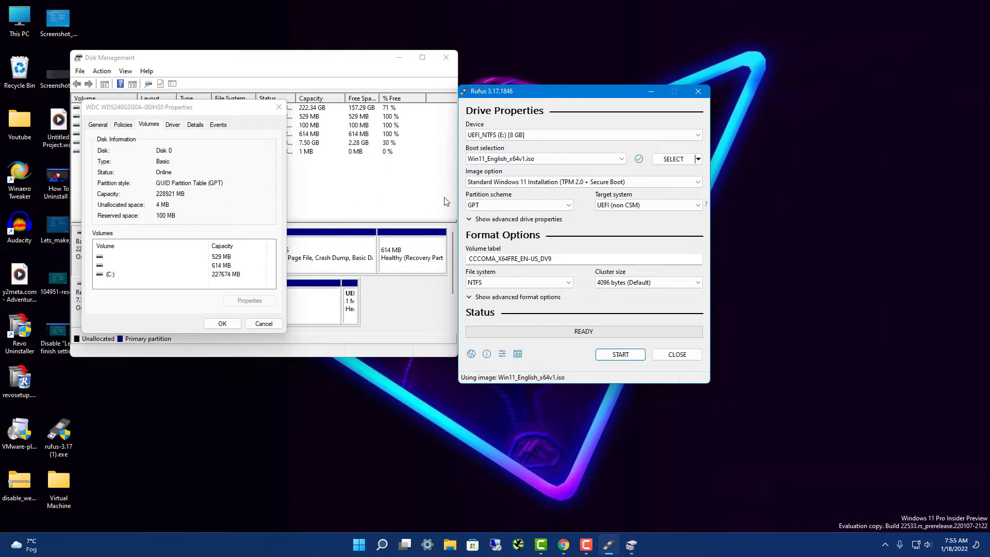
left_click(475, 207)
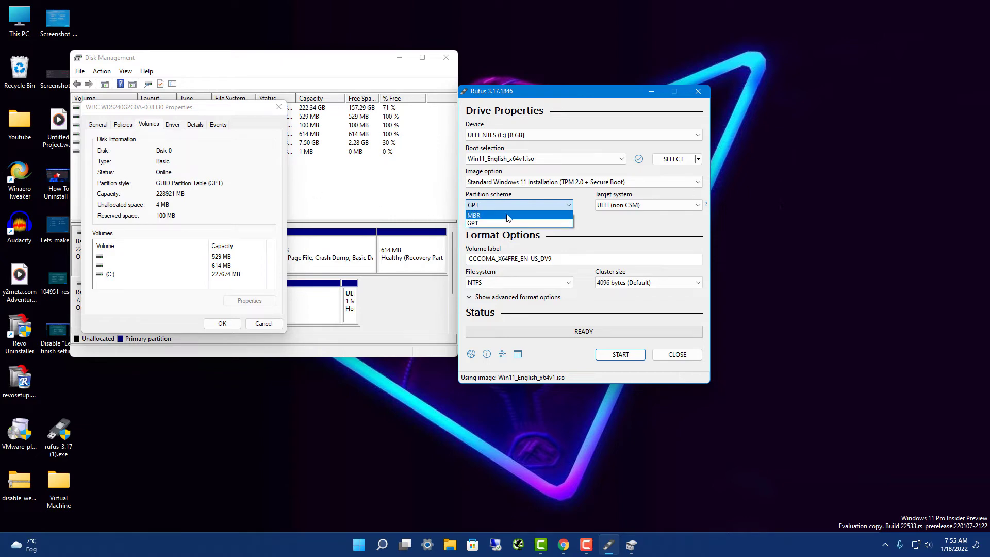
left_click(587, 218)
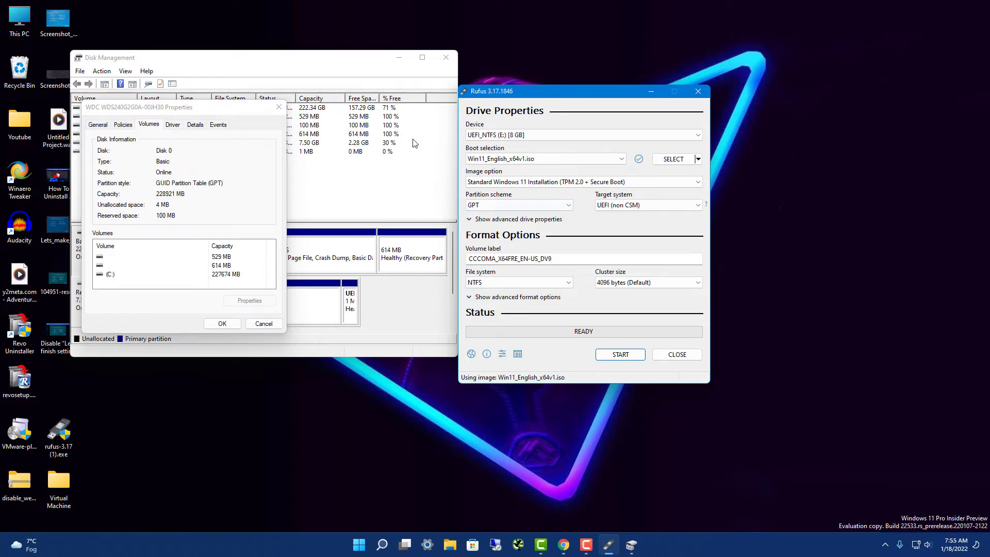
Close the disk properties and Disk Management, and reposition the Rufus window on the desktop
left_click(279, 108)
left_click(279, 108)
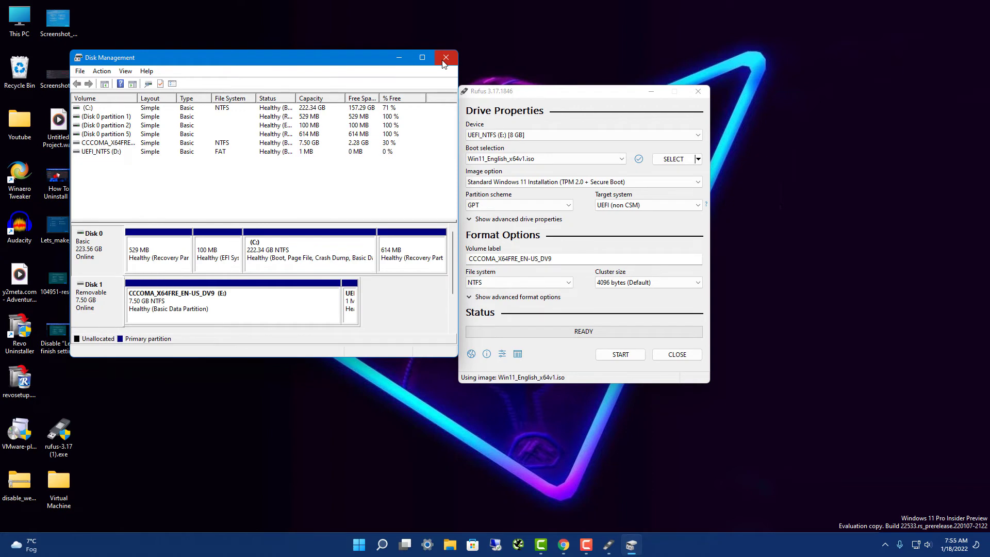
left_click(444, 58)
left_click_drag(544, 92, 445, 66)
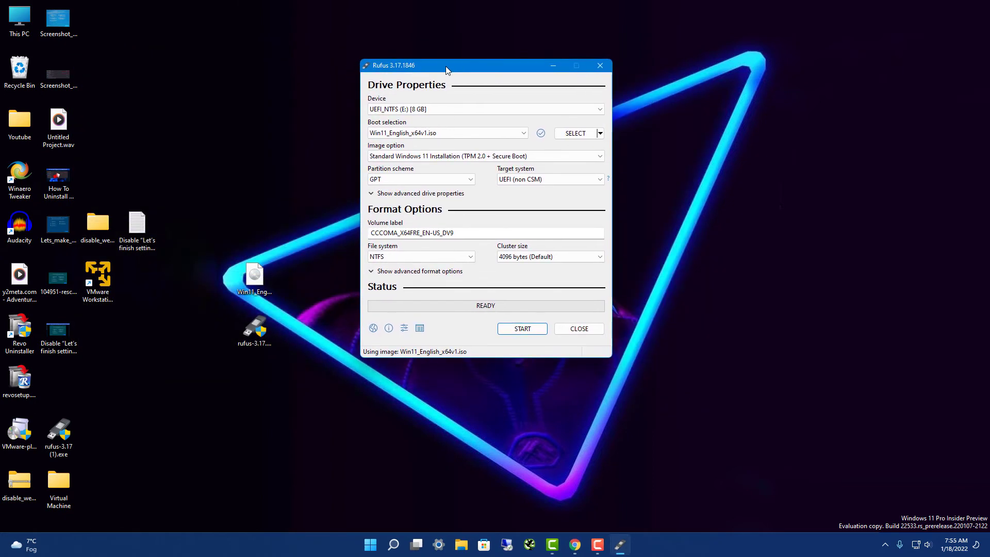
Select GPT as the partition scheme and keep UEFI (non CSM) as the target system
left_click(469, 181)
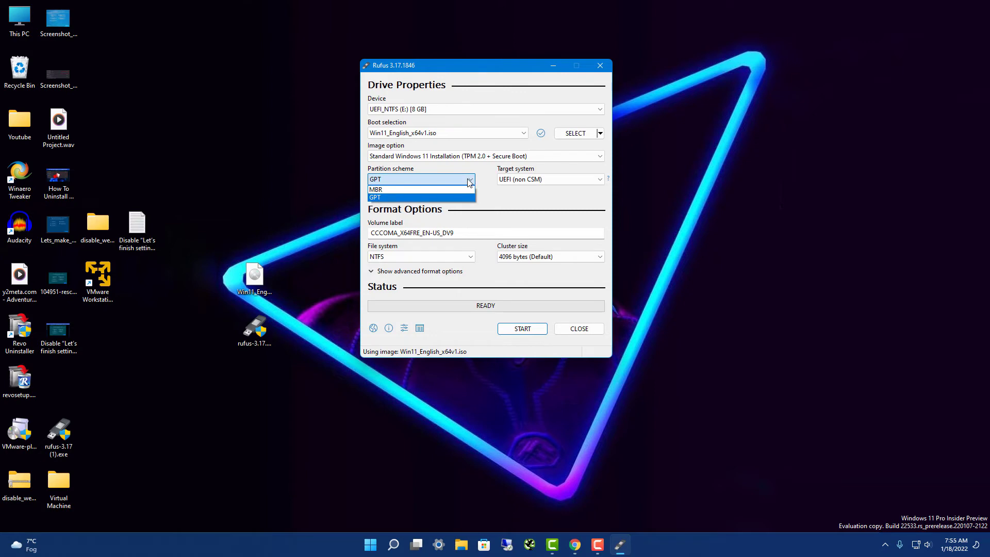
left_click(469, 182)
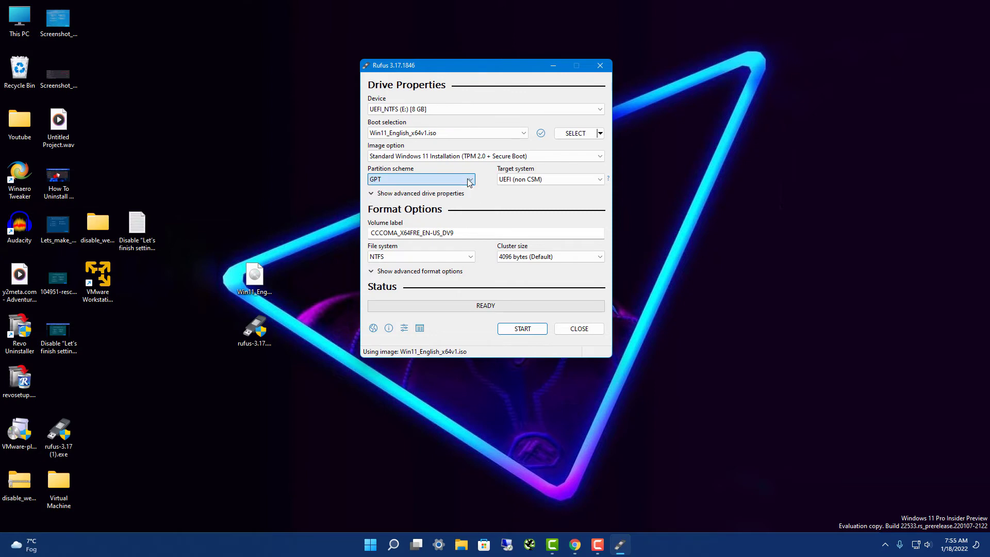
left_click(469, 181)
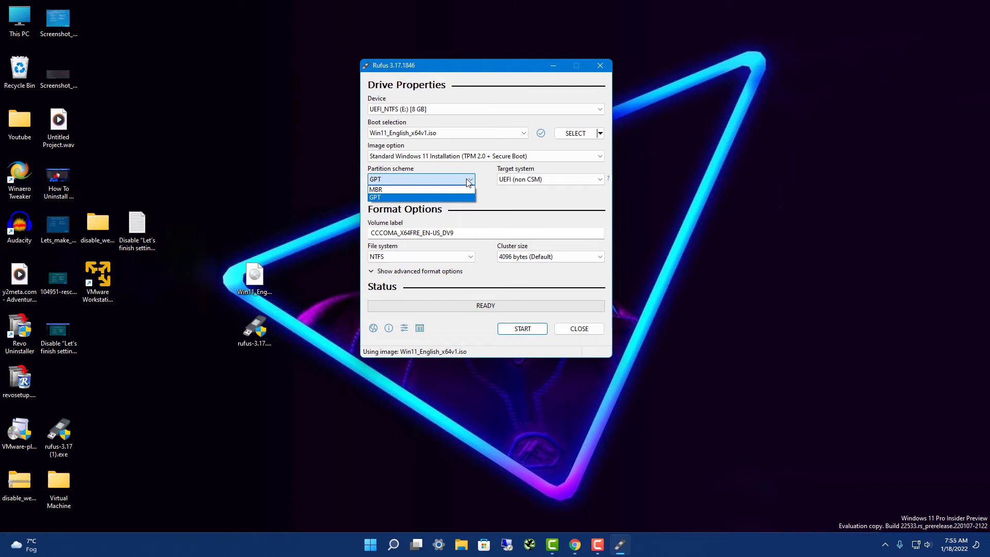
left_click(422, 200)
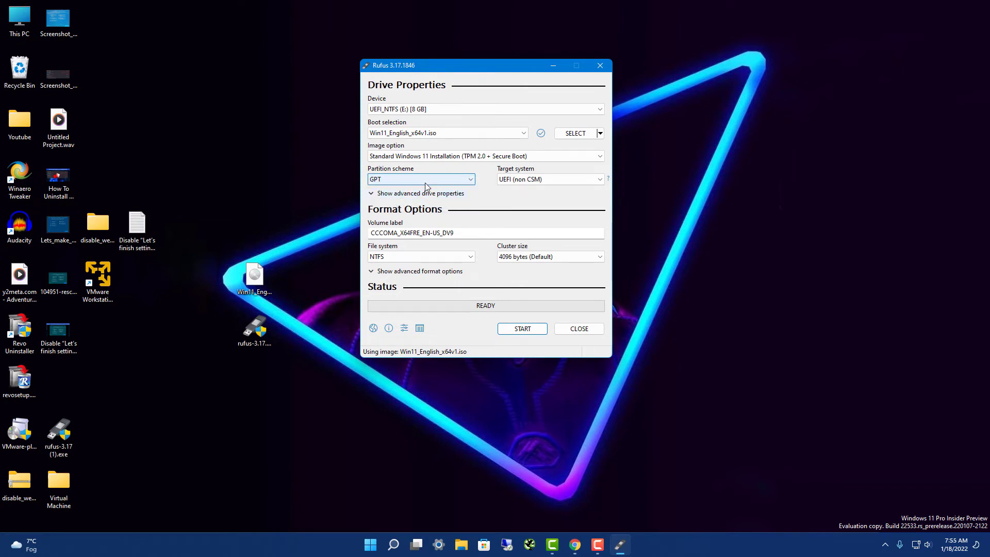
left_click(530, 180)
left_click(533, 189)
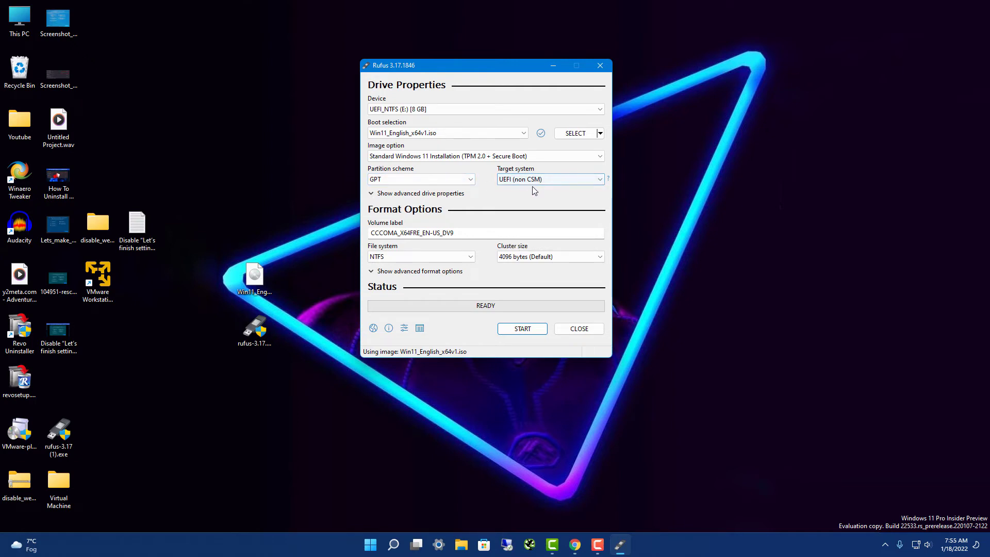
left_click(533, 181)
left_click(534, 180)
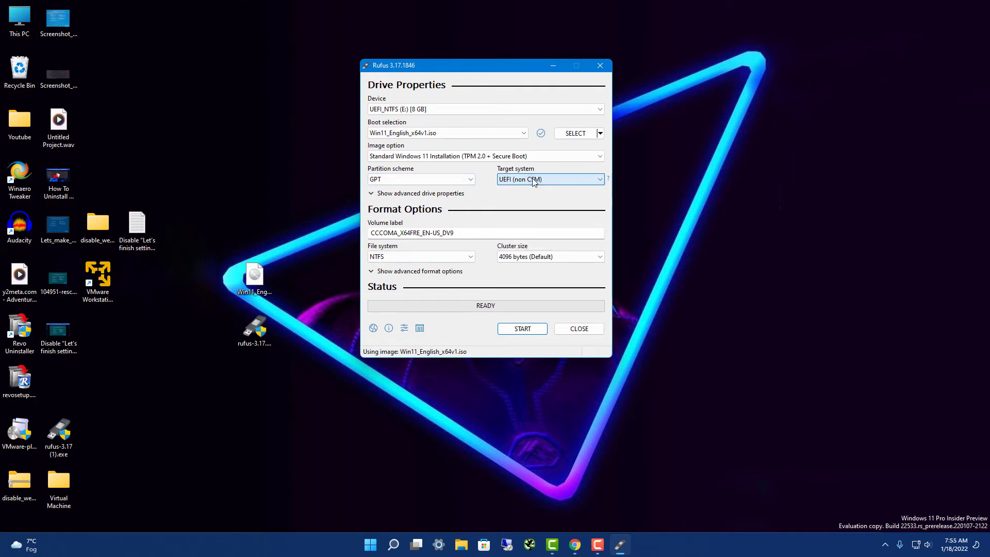
Review the advanced drive properties, and set the volume label to "Windows 11"
left_click(416, 194)
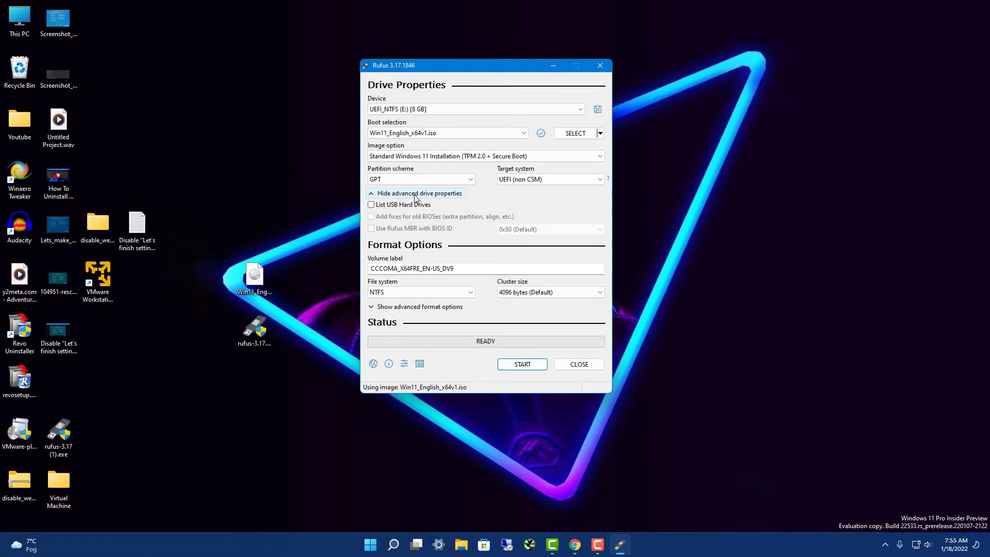
left_click(416, 194)
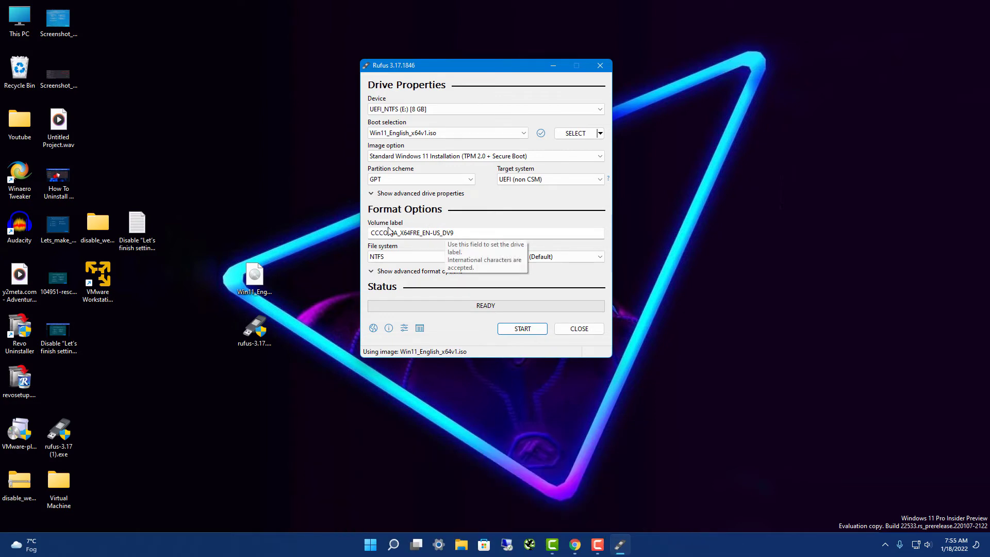
left_click_drag(469, 234, 367, 240)
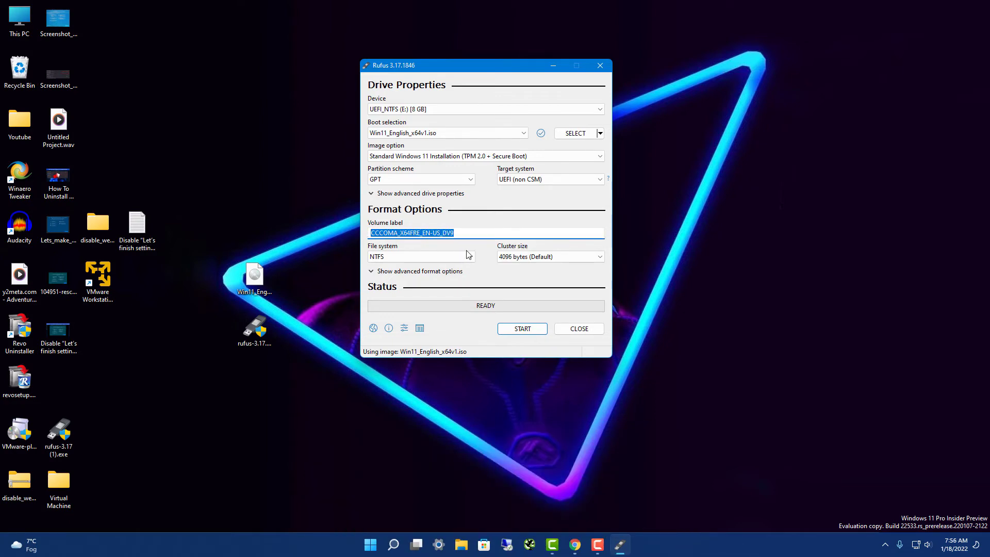
type("Win")
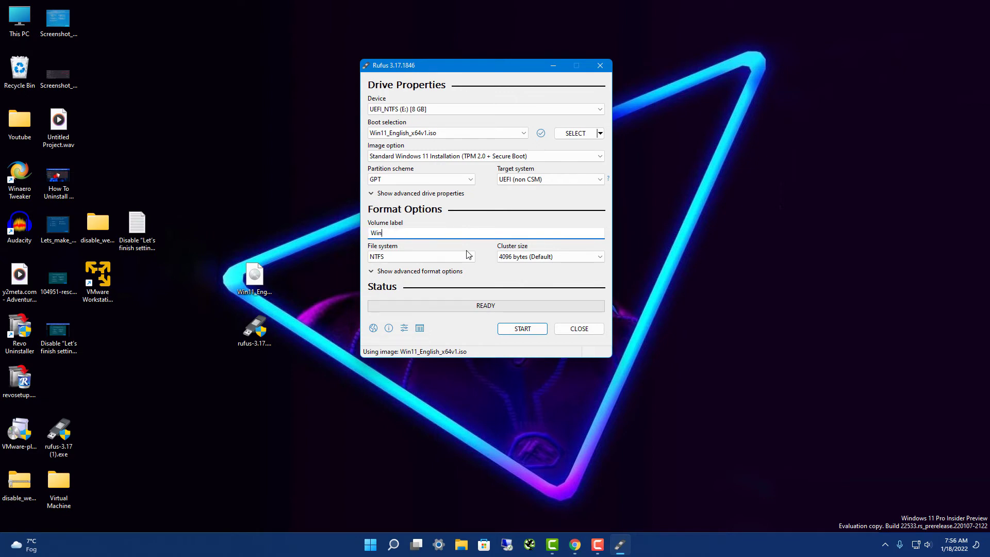
type("dows 11")
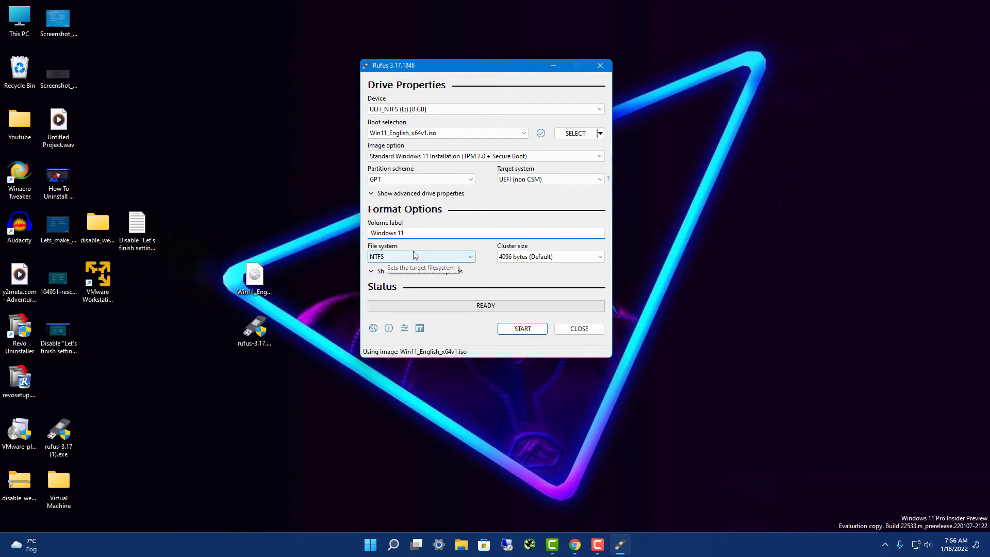
Review the file system, cluster size and advanced format options, keeping NTFS and 4096 bytes (Default)
left_click(470, 257)
left_click(470, 257)
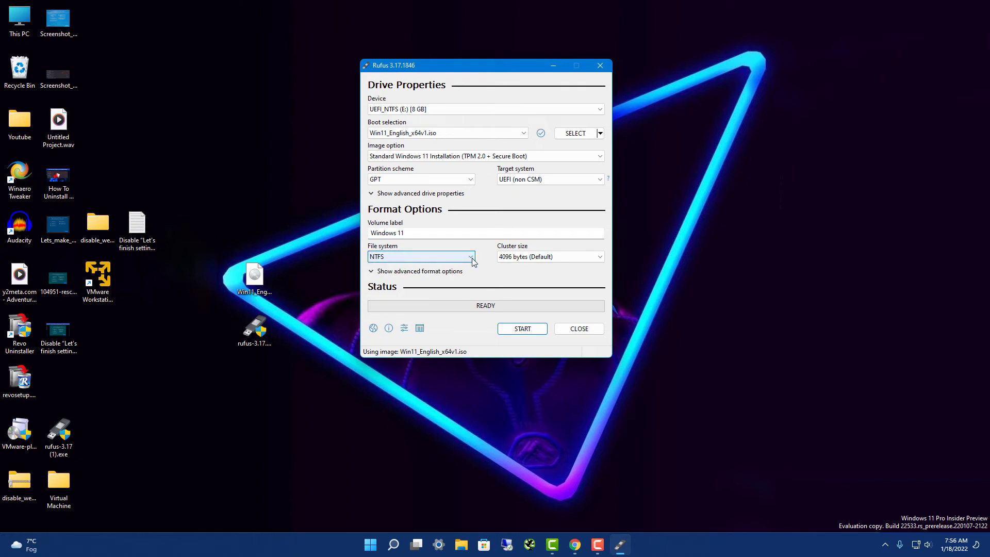
left_click(545, 258)
left_click(566, 258)
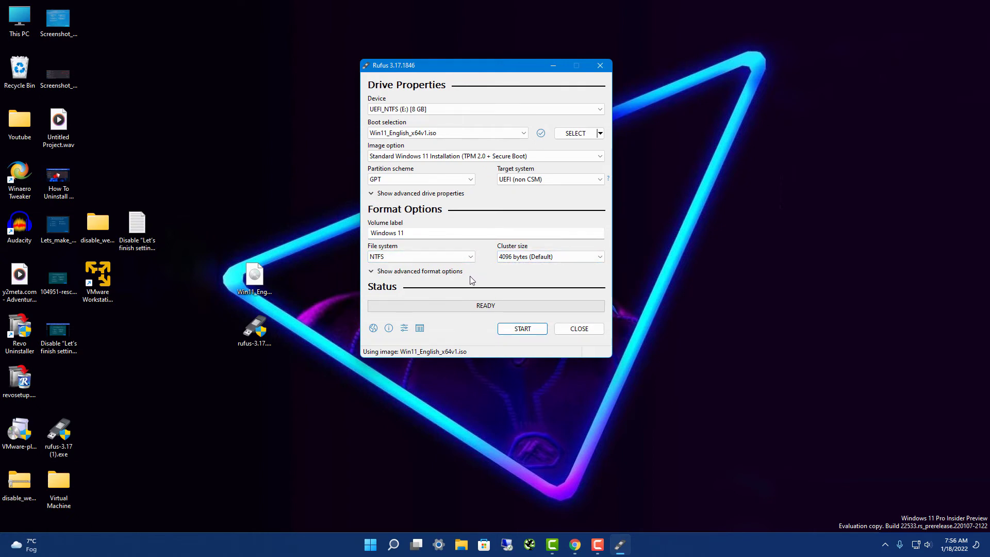
left_click(393, 273)
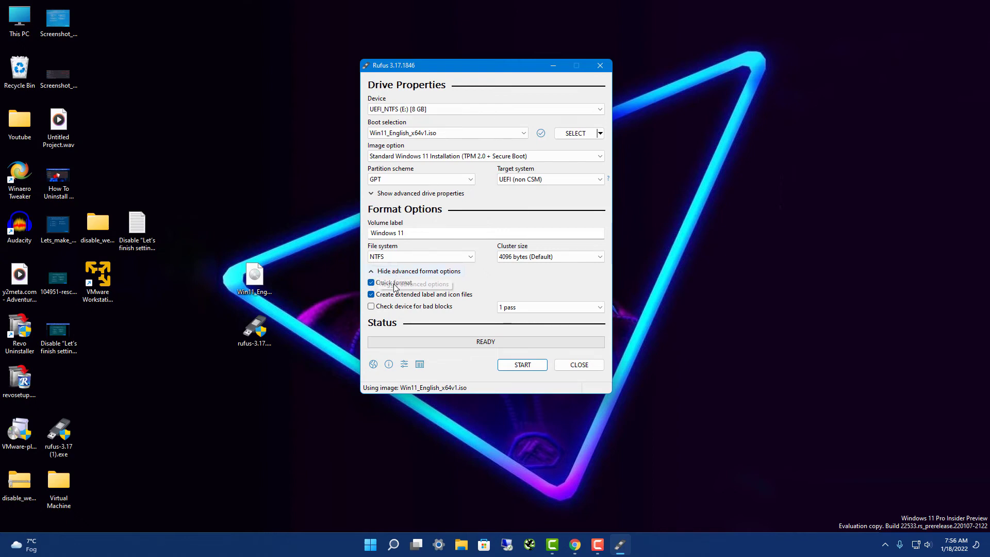
left_click(388, 273)
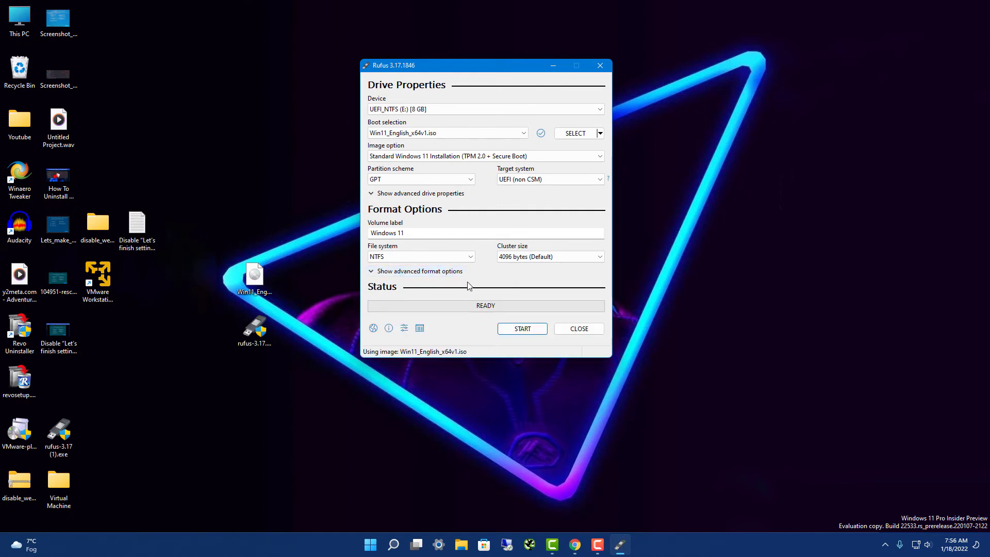
Write the Windows 11 image to the USB drive, agreeing to format it and erase all its data, and close Rufus when it is ready
left_click(522, 329)
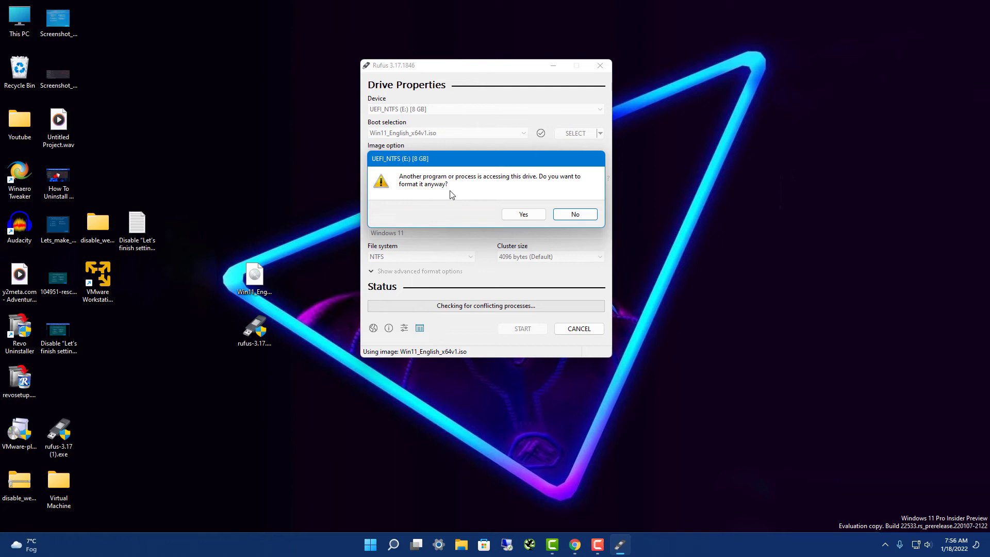
left_click(530, 214)
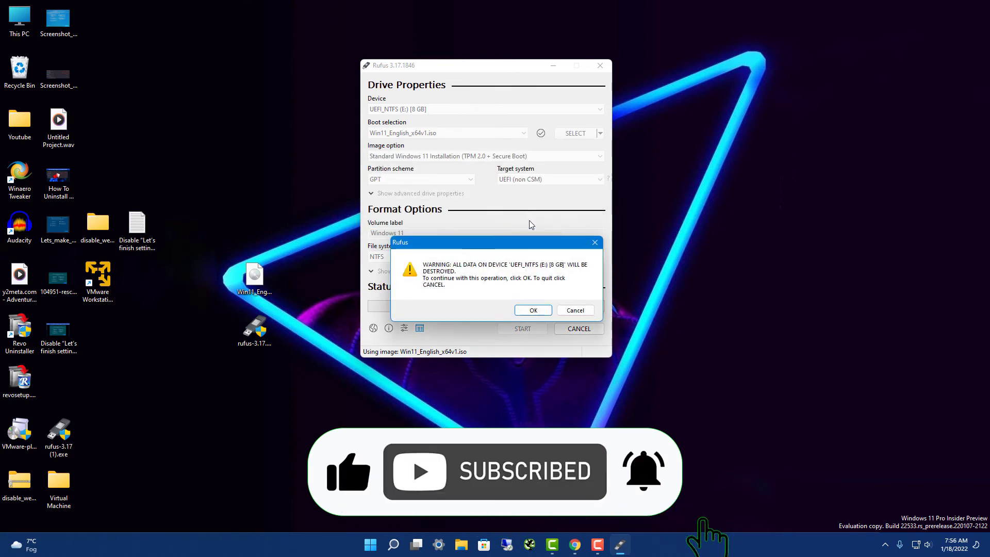
left_click(534, 310)
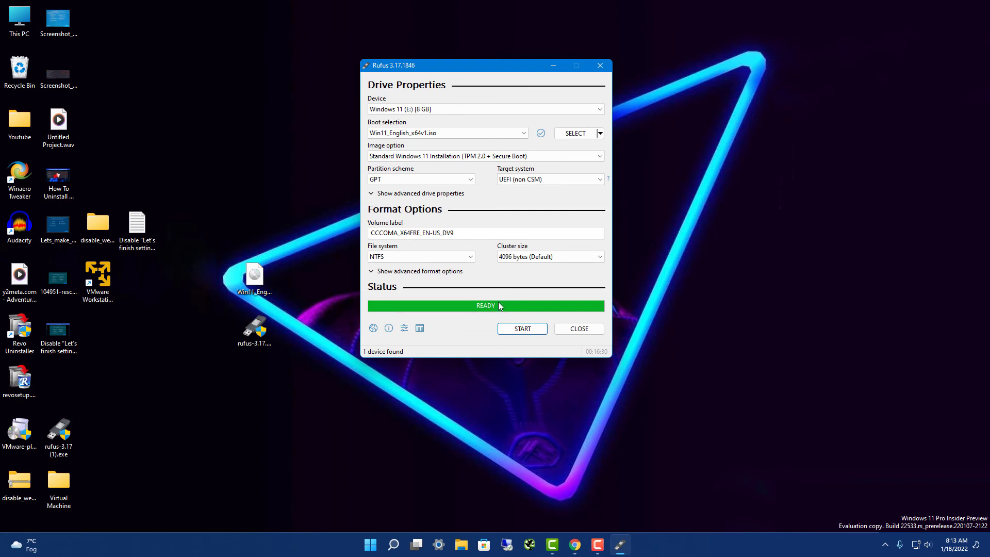
left_click(579, 329)
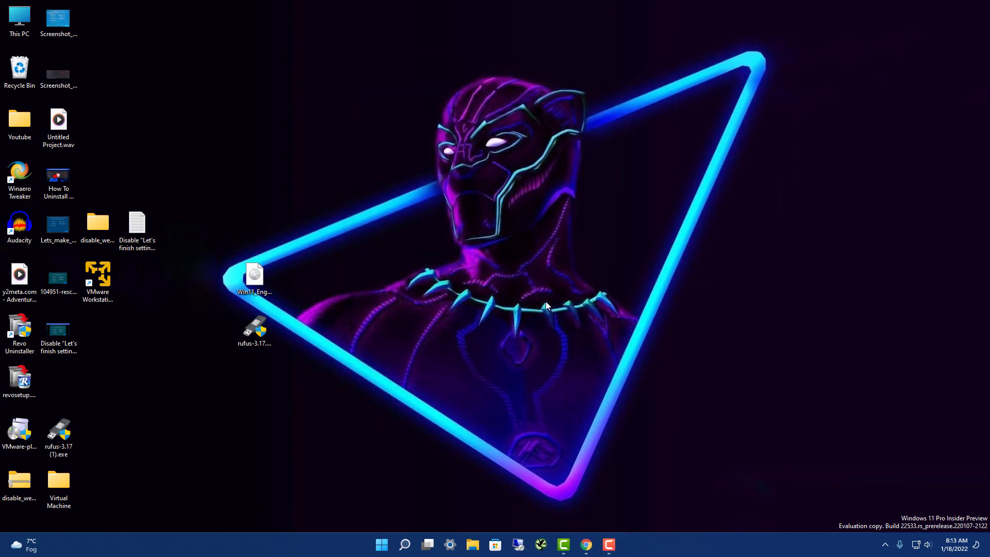
Open This PC and eject the Windows 11 (E:) USB drive
double_click(29, 20)
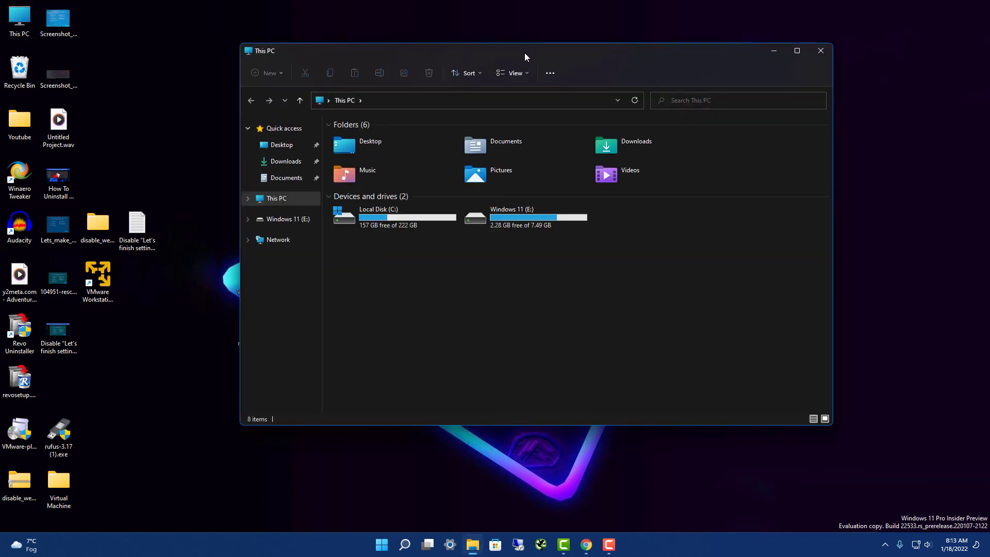
left_click_drag(525, 53, 531, 43)
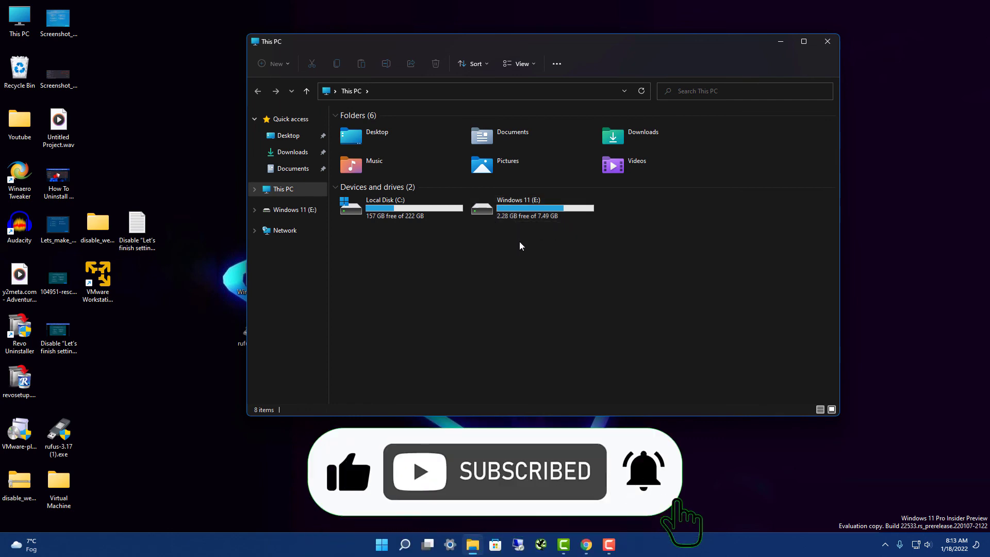
left_click(532, 211)
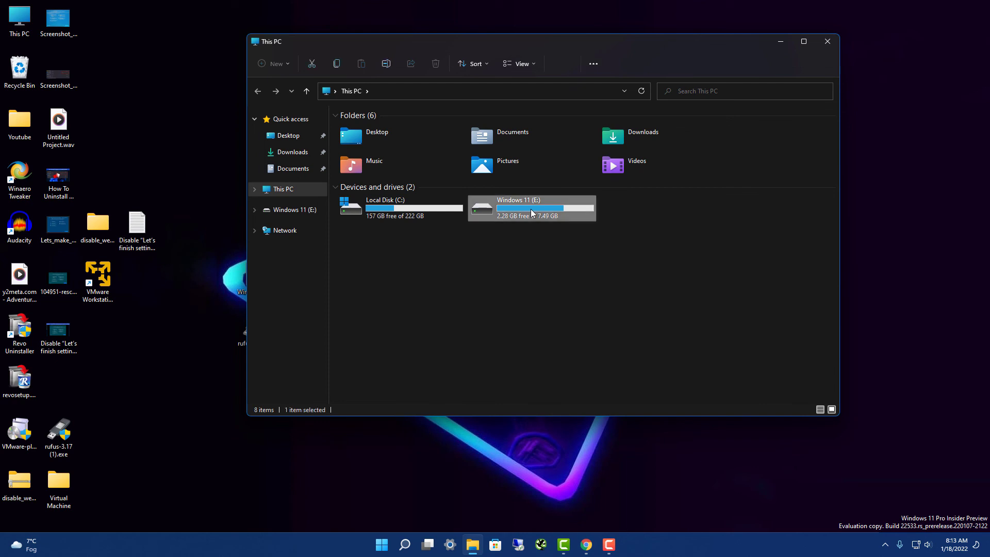
right_click(531, 211)
left_click(559, 291)
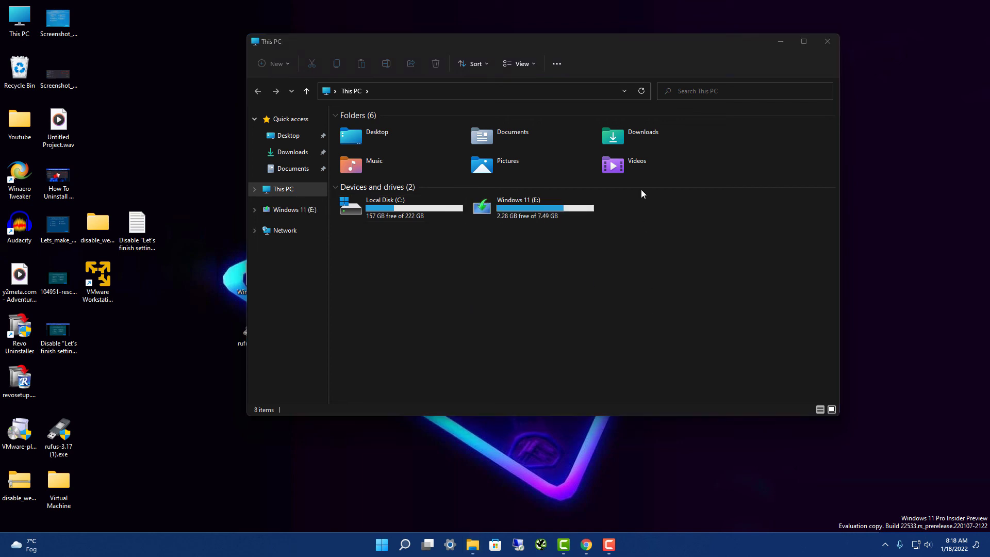
Open the reconnected Windows 11 (E:) drive, examine its setup files and close File Explorer
left_click_drag(604, 45, 593, 33)
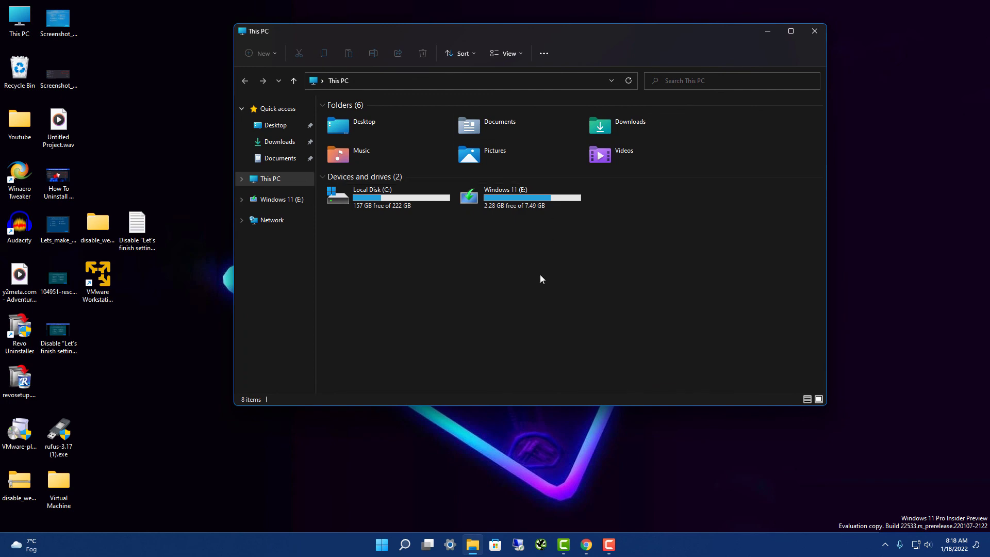
double_click(517, 205)
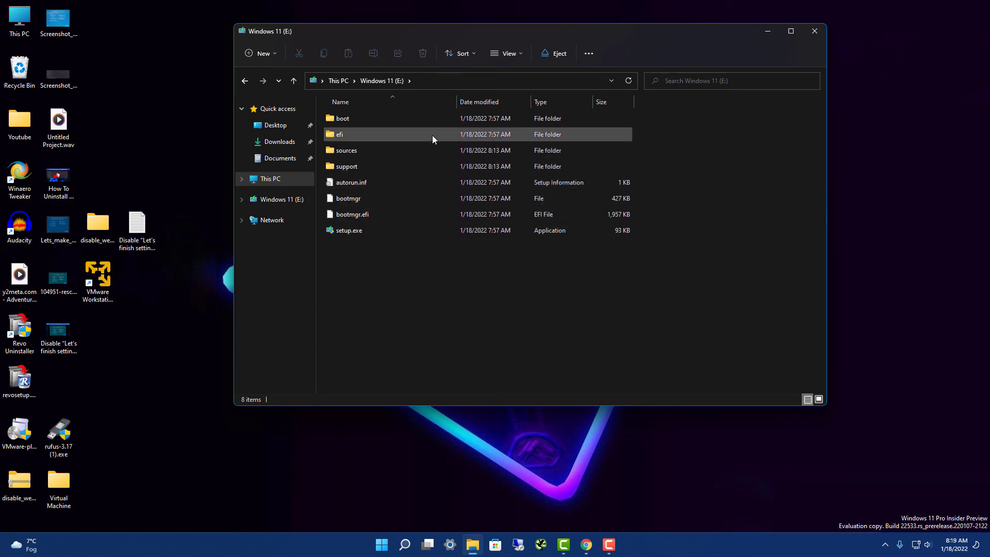
left_click(246, 81)
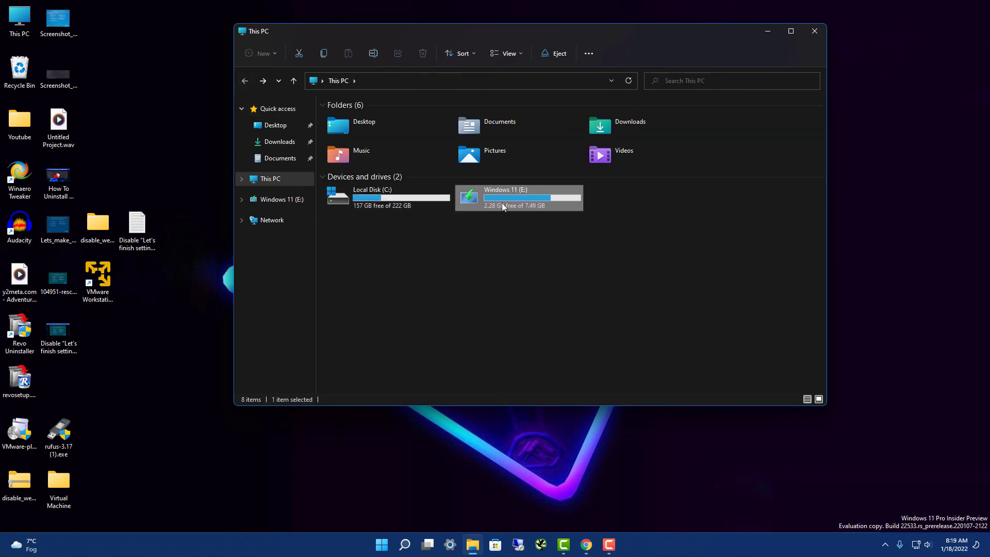
key("alt+F4")
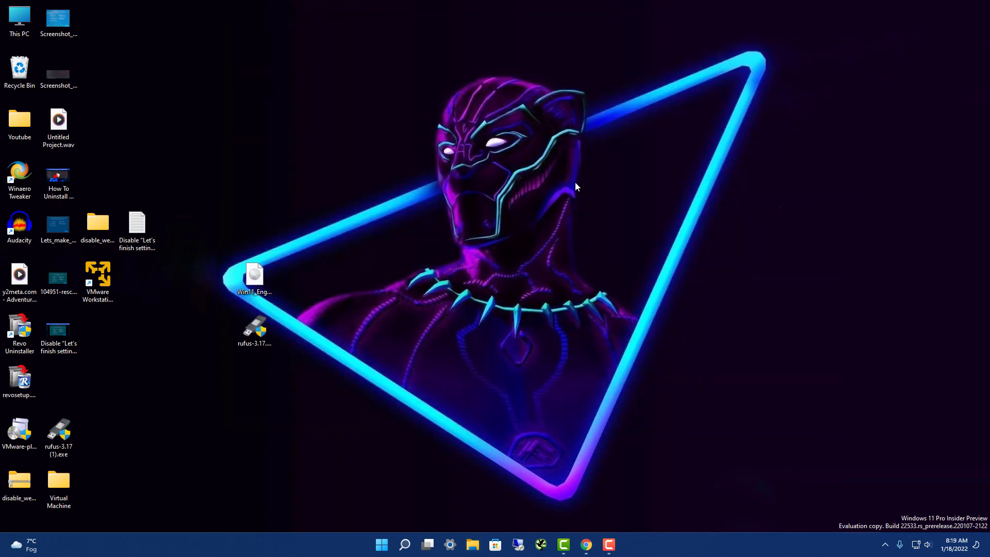